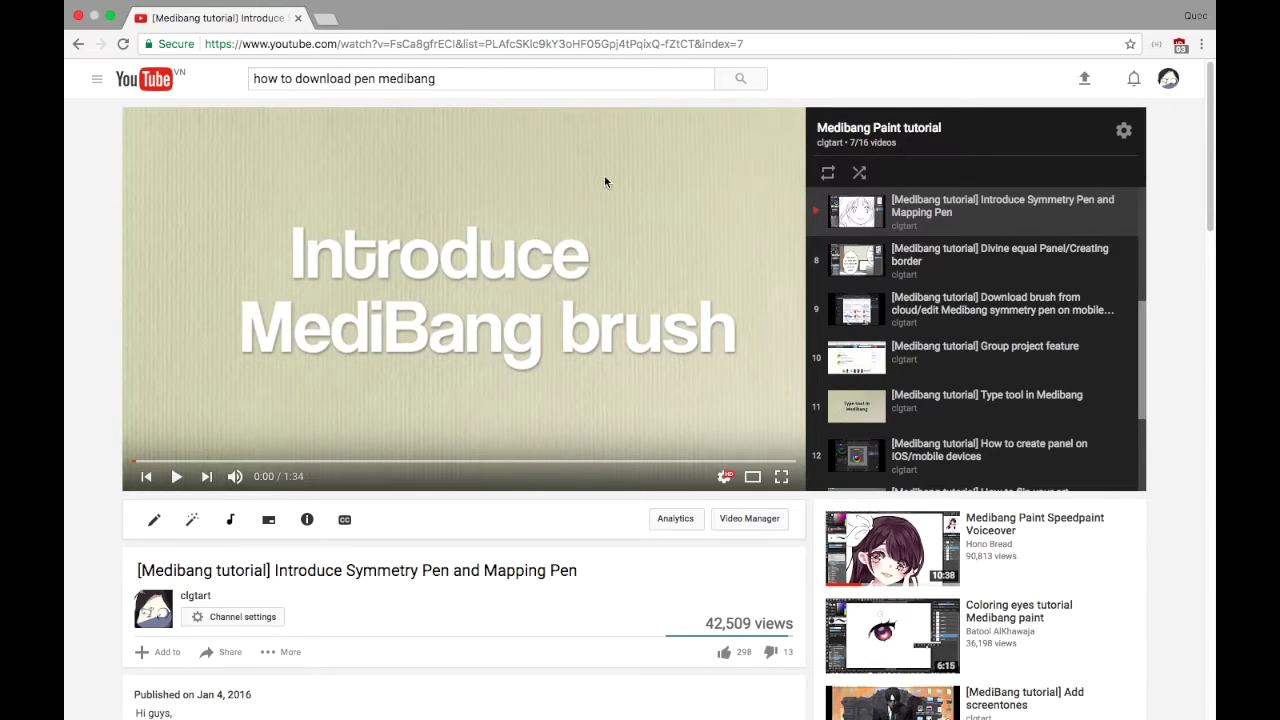
- Scroll through the YouTube tutorial playlist and return to the top of the page
{"action": "scroll", "coordinate": [445, 453], "scroll_direction": "down", "scroll_amount": 1}
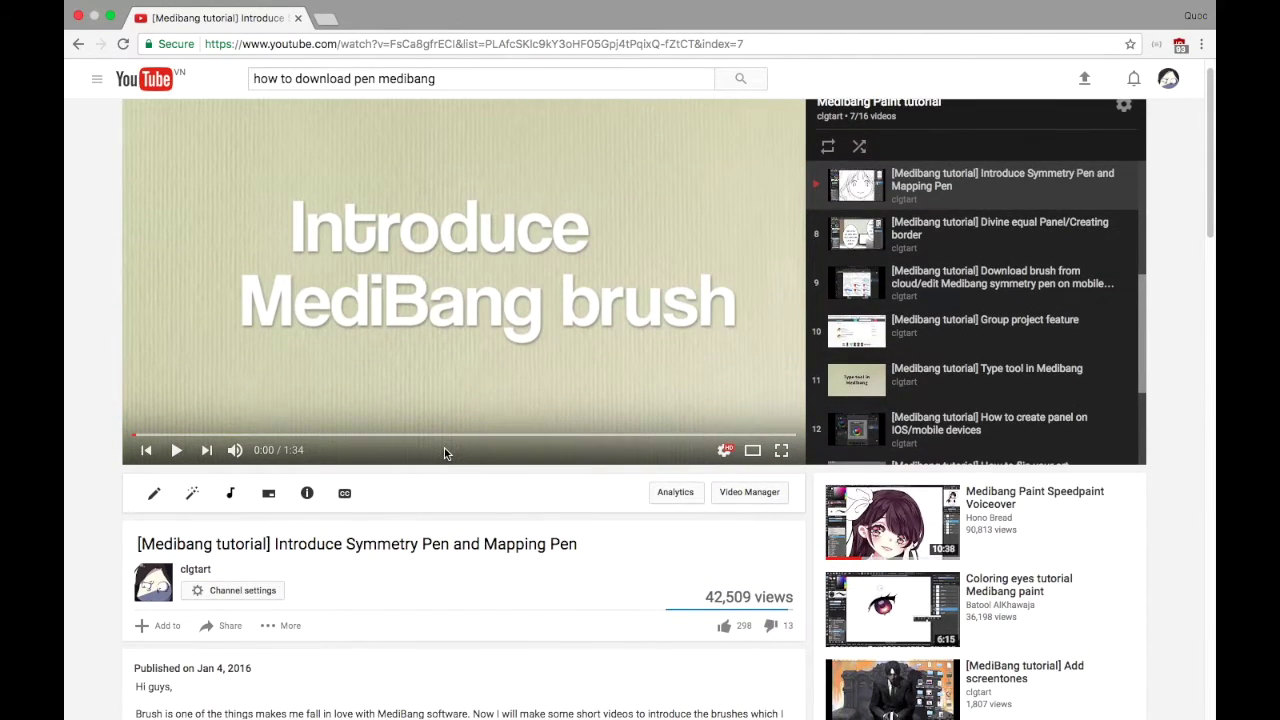
{"action": "scroll", "coordinate": [444, 453], "scroll_direction": "down", "scroll_amount": 3}
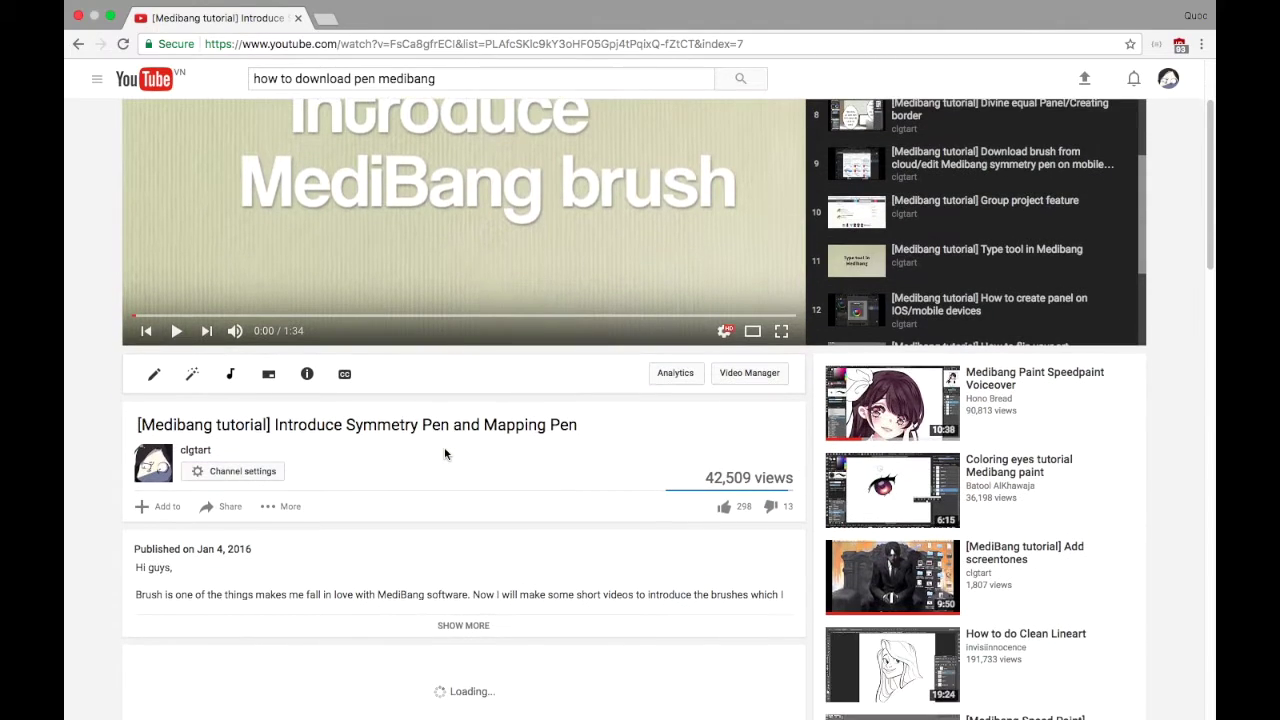
{"action": "scroll", "coordinate": [445, 453], "scroll_direction": "down", "scroll_amount": 4}
{"action": "scroll", "coordinate": [446, 478], "scroll_direction": "down", "scroll_amount": 2}
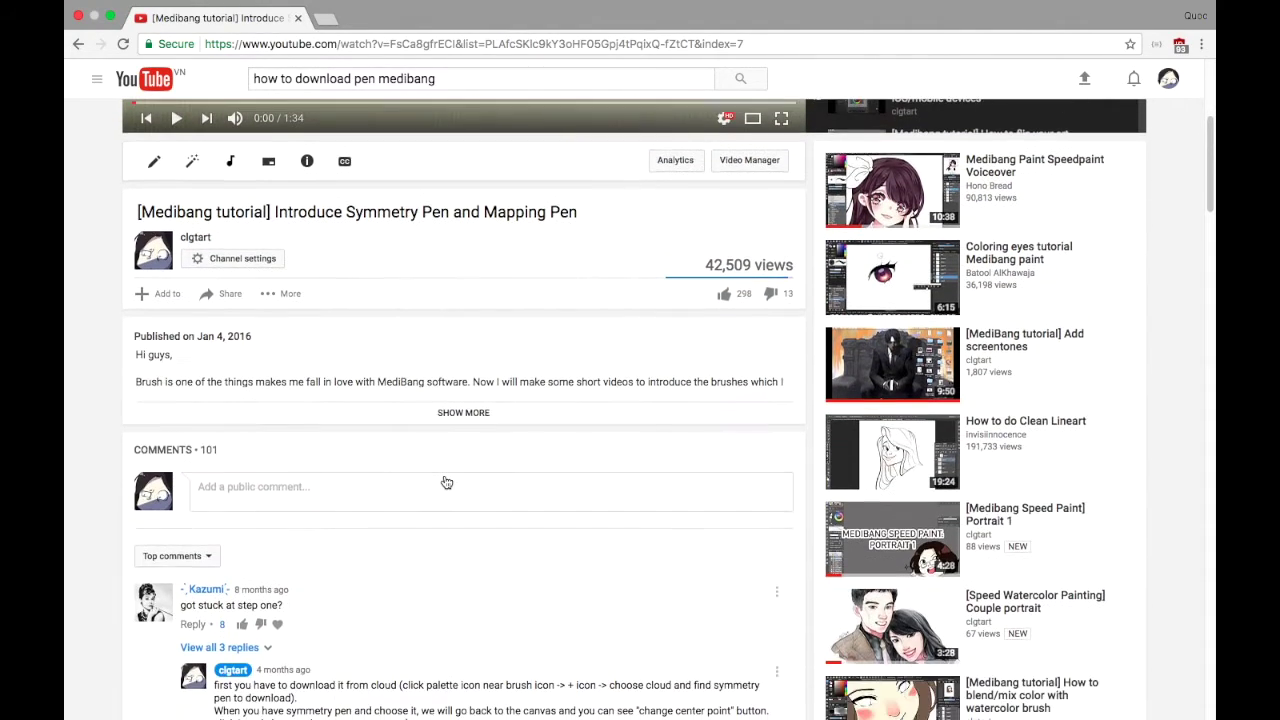
{"action": "scroll", "coordinate": [446, 483], "scroll_direction": "down", "scroll_amount": 3}
{"action": "scroll", "coordinate": [445, 481], "scroll_direction": "down", "scroll_amount": 3}
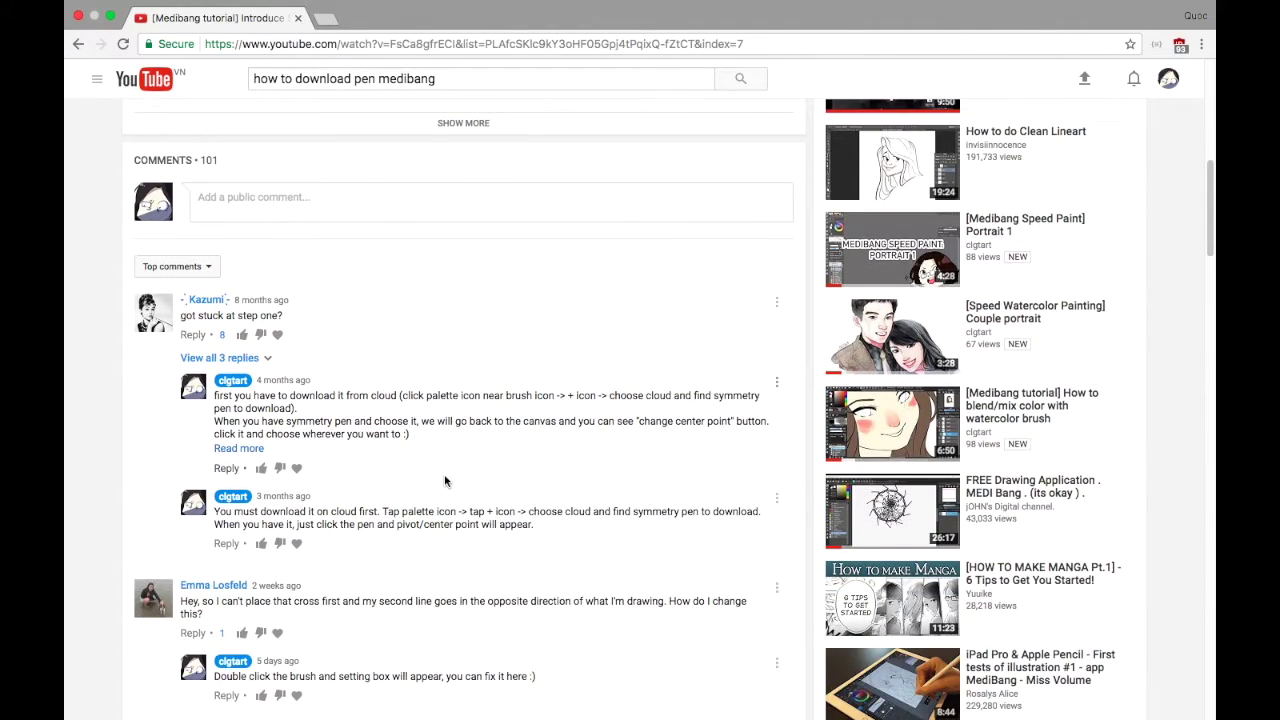
{"action": "scroll", "coordinate": [445, 481], "scroll_direction": "down", "scroll_amount": 2}
{"action": "scroll", "coordinate": [445, 481], "scroll_direction": "down", "scroll_amount": 1}
{"action": "scroll", "coordinate": [445, 481], "scroll_direction": "up", "scroll_amount": 15}
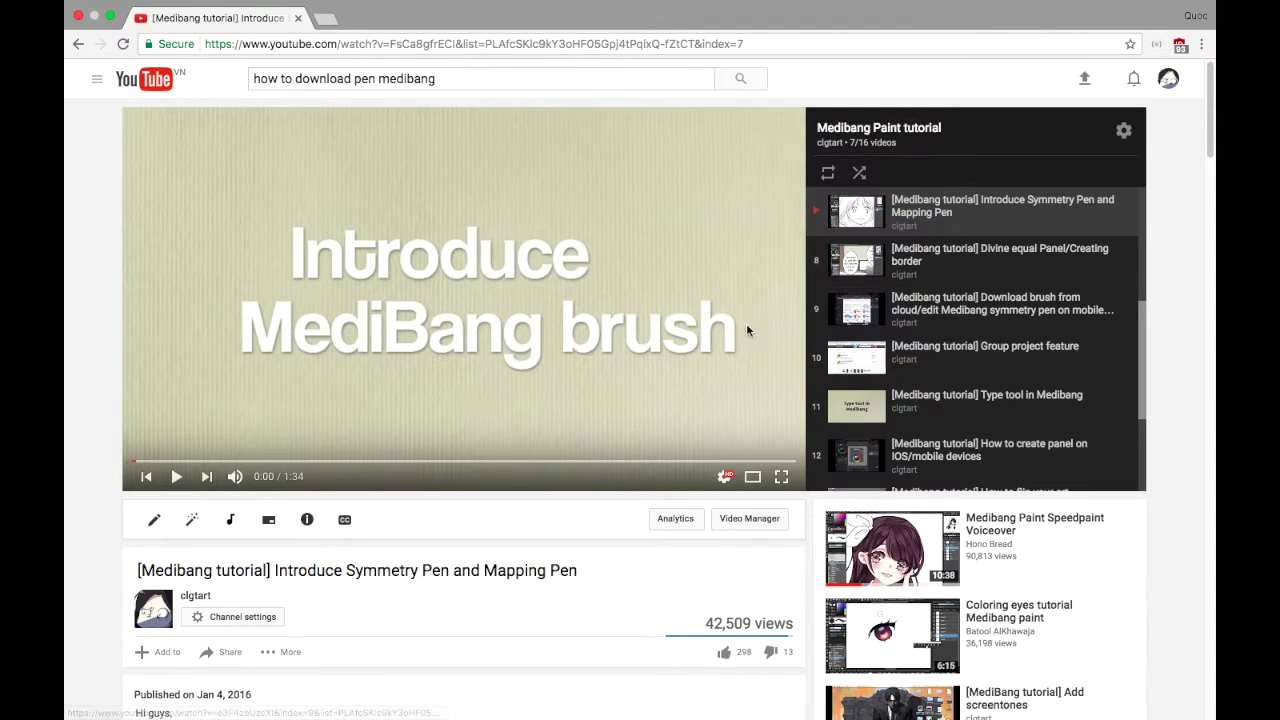
{"action": "scroll", "coordinate": [690, 446], "scroll_direction": "down", "scroll_amount": 2}
{"action": "scroll", "coordinate": [690, 453], "scroll_direction": "down", "scroll_amount": 3}
{"action": "scroll", "coordinate": [690, 454], "scroll_direction": "down", "scroll_amount": 1}
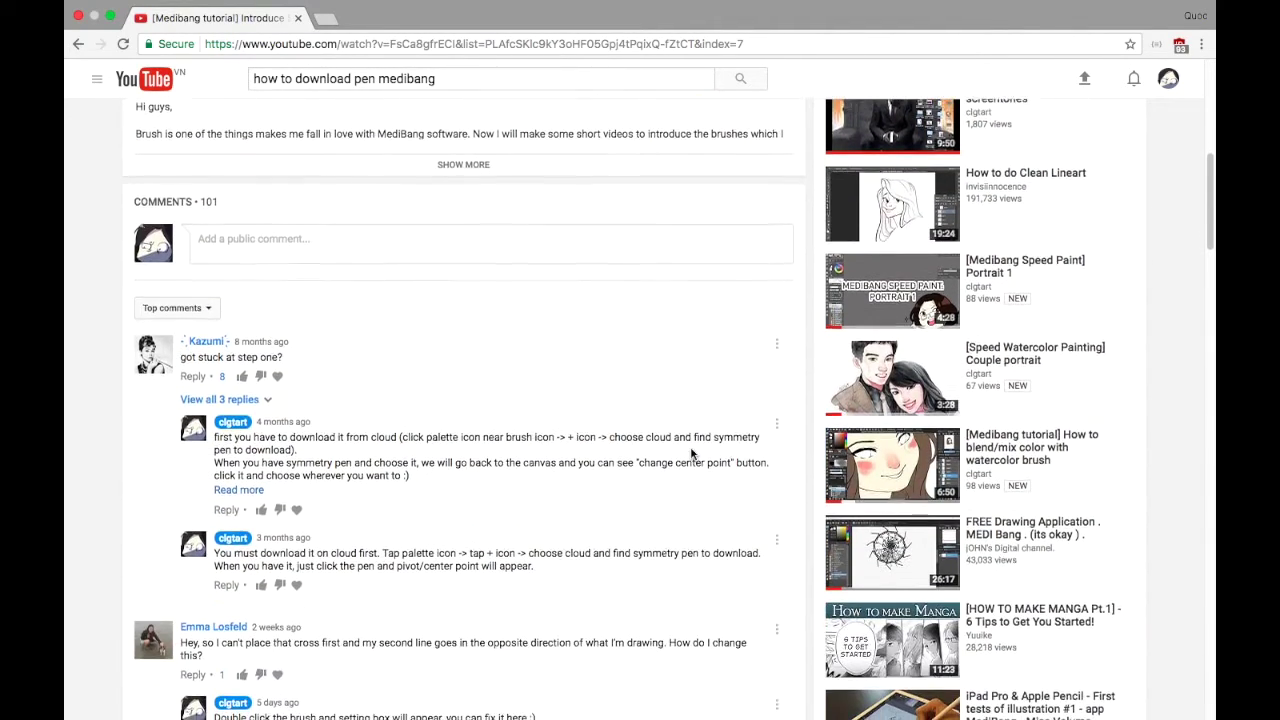
{"action": "scroll", "coordinate": [690, 454], "scroll_direction": "down", "scroll_amount": 1}
{"action": "scroll", "coordinate": [690, 454], "scroll_direction": "down", "scroll_amount": 2}
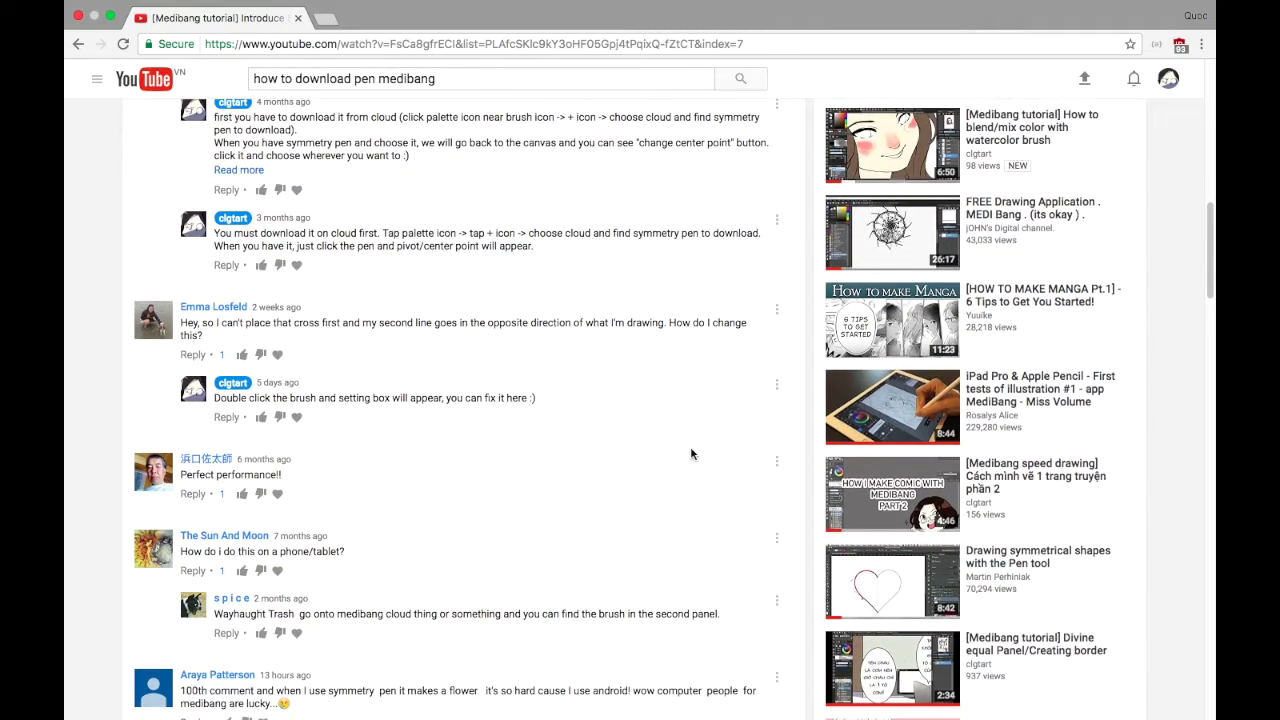
{"action": "scroll", "coordinate": [690, 454], "scroll_direction": "down", "scroll_amount": 1}
{"action": "scroll", "coordinate": [690, 454], "scroll_direction": "down", "scroll_amount": 1}
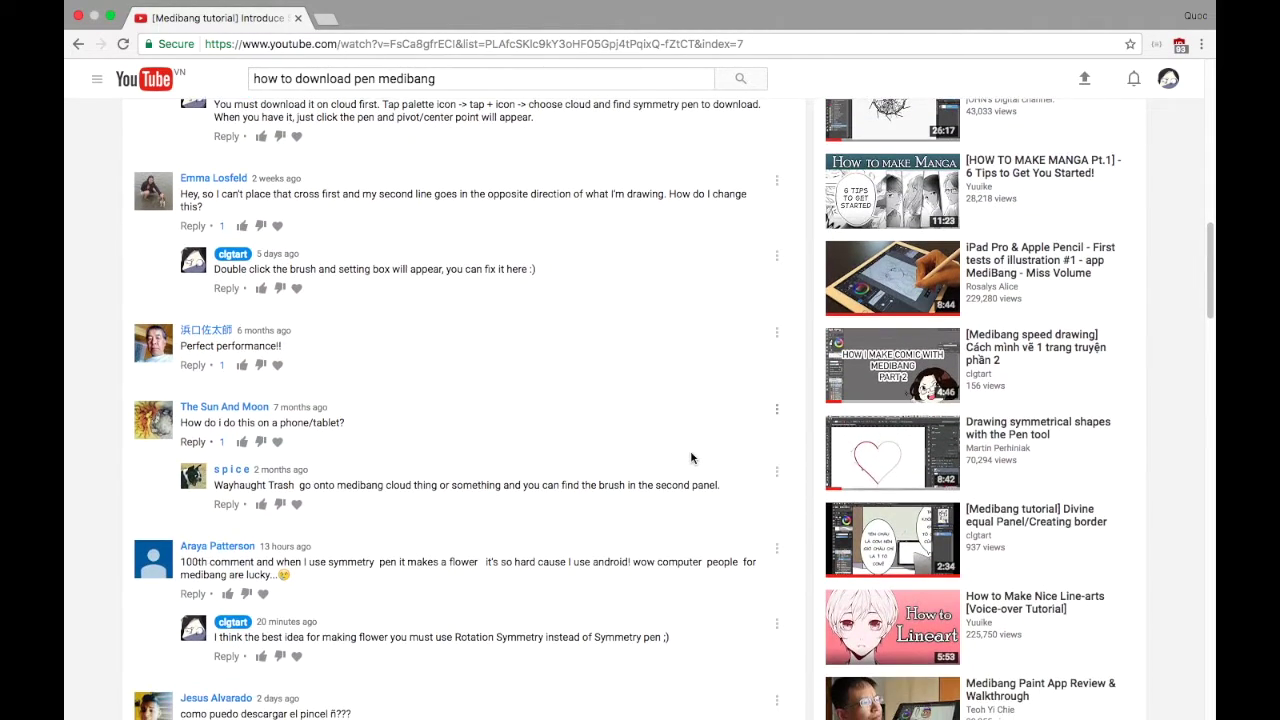
{"action": "scroll", "coordinate": [689, 465], "scroll_direction": "down", "scroll_amount": 1}
{"action": "scroll", "coordinate": [687, 481], "scroll_direction": "down", "scroll_amount": 2}
{"action": "scroll", "coordinate": [687, 481], "scroll_direction": "down", "scroll_amount": 1}
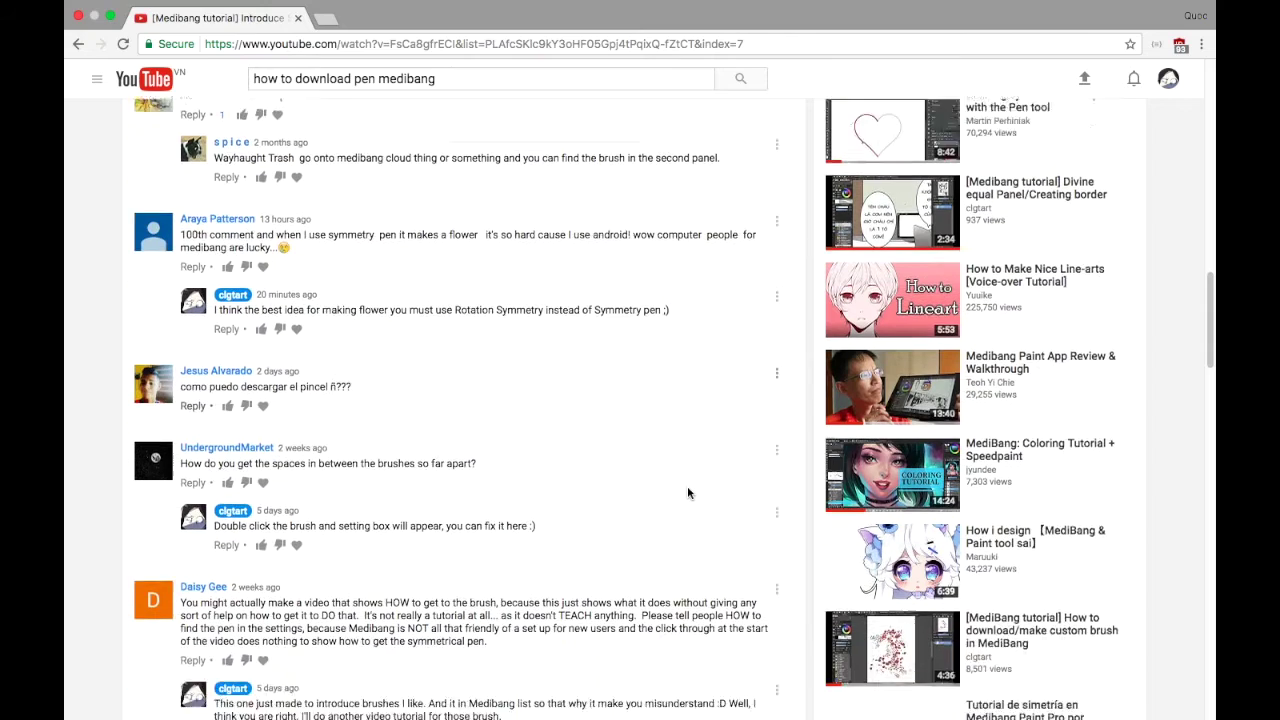
{"action": "scroll", "coordinate": [687, 486], "scroll_direction": "down", "scroll_amount": 1}
{"action": "scroll", "coordinate": [687, 486], "scroll_direction": "down", "scroll_amount": 3}
{"action": "scroll", "coordinate": [682, 543], "scroll_direction": "down", "scroll_amount": 2}
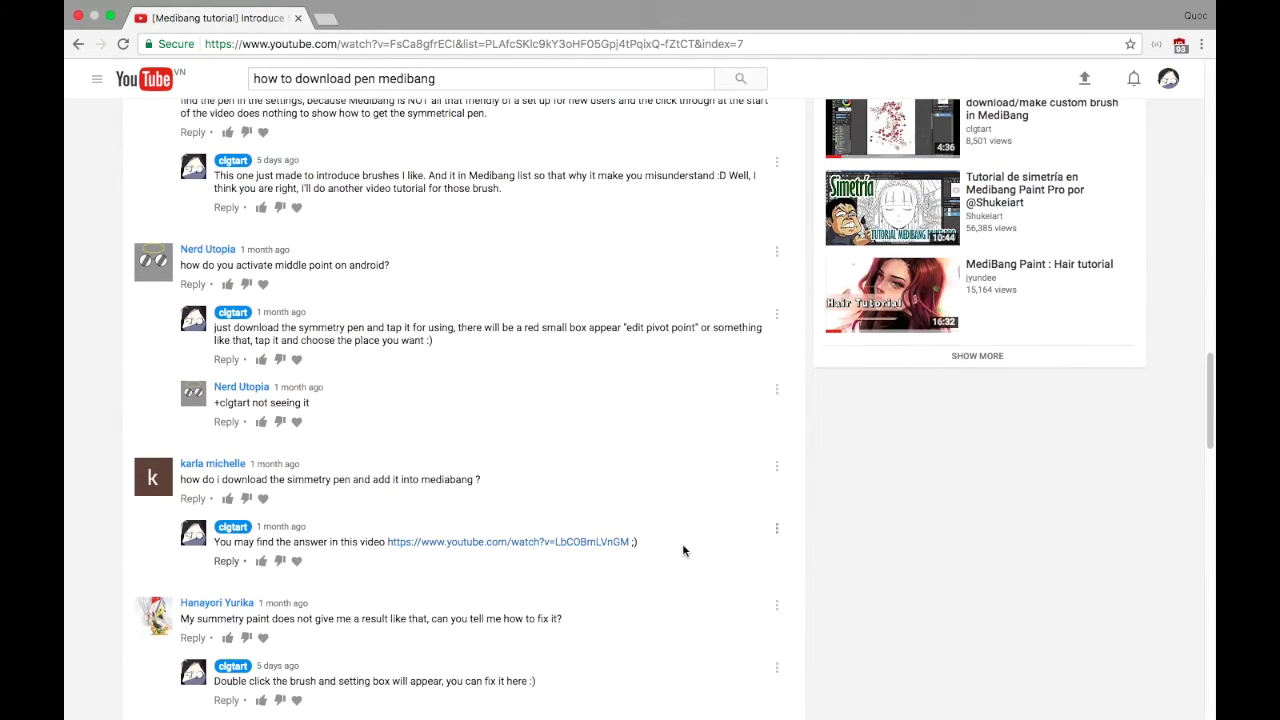
{"action": "scroll", "coordinate": [682, 543], "scroll_direction": "down", "scroll_amount": 2}
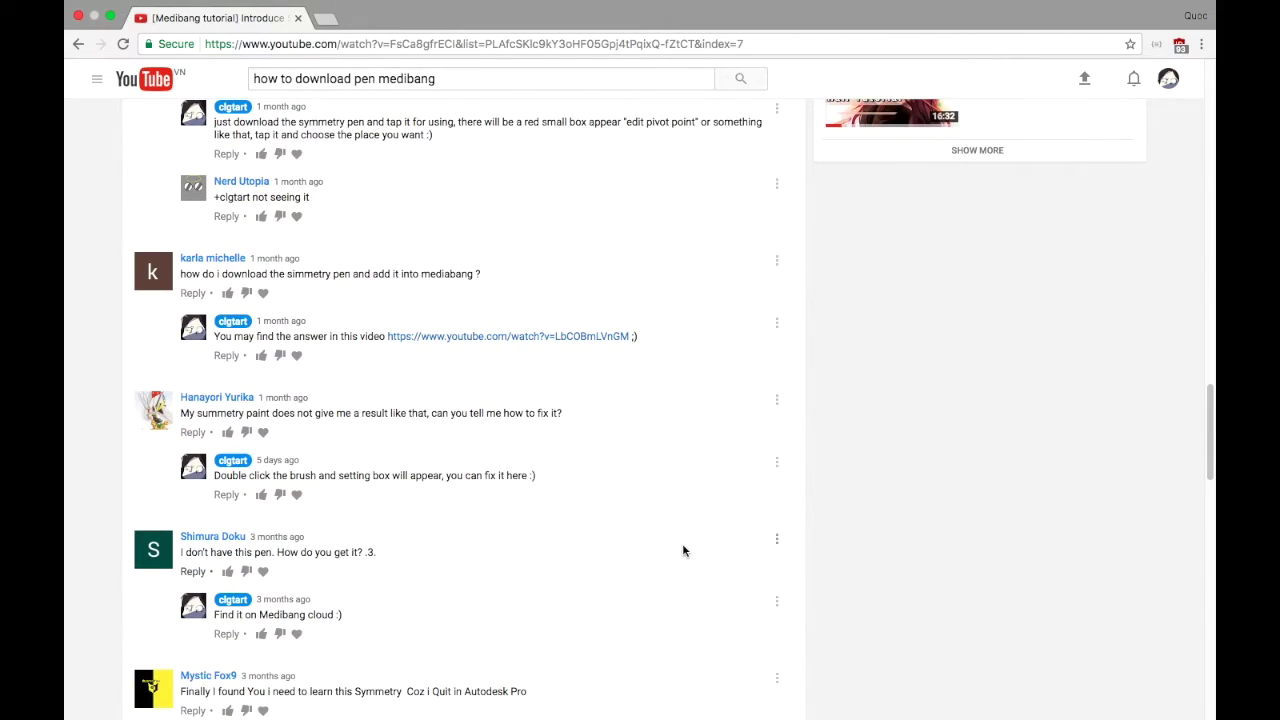
{"action": "scroll", "coordinate": [682, 549], "scroll_direction": "down", "scroll_amount": 1}
{"action": "scroll", "coordinate": [682, 549], "scroll_direction": "down", "scroll_amount": 1}
{"action": "scroll", "coordinate": [682, 549], "scroll_direction": "down", "scroll_amount": 1}
{"action": "scroll", "coordinate": [682, 549], "scroll_direction": "down", "scroll_amount": 1}
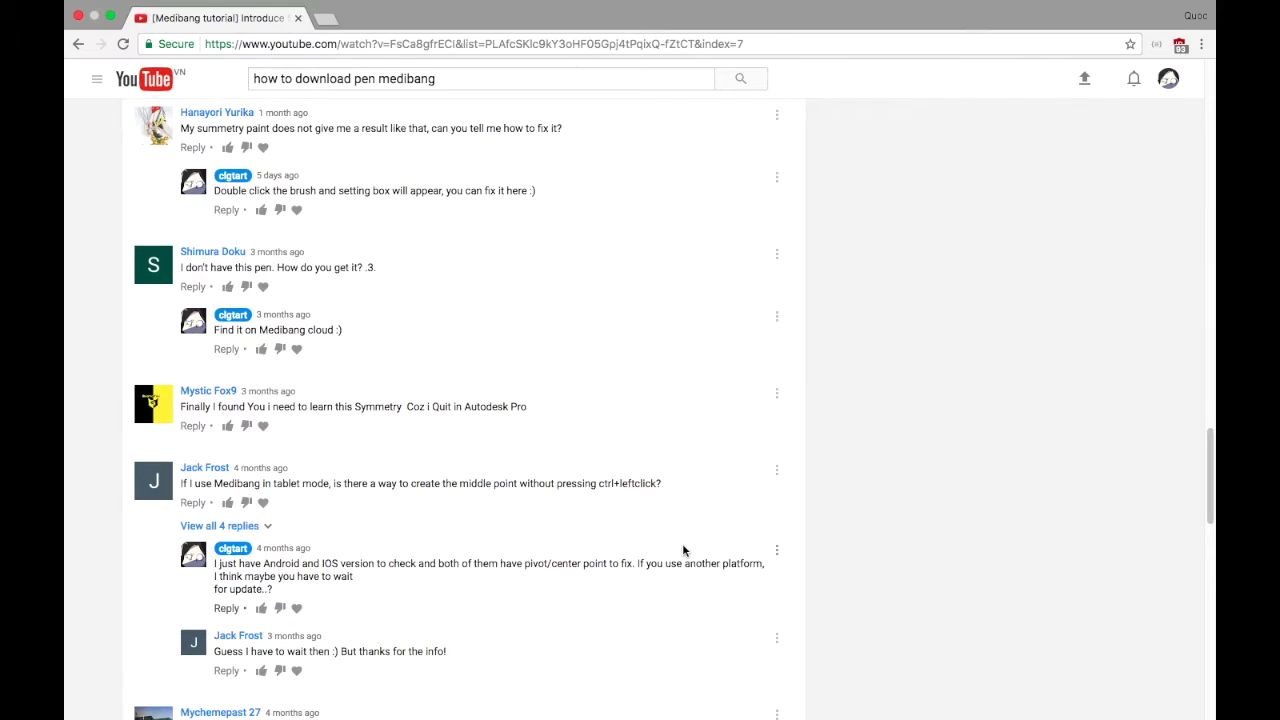
{"action": "key", "text": "Home"}
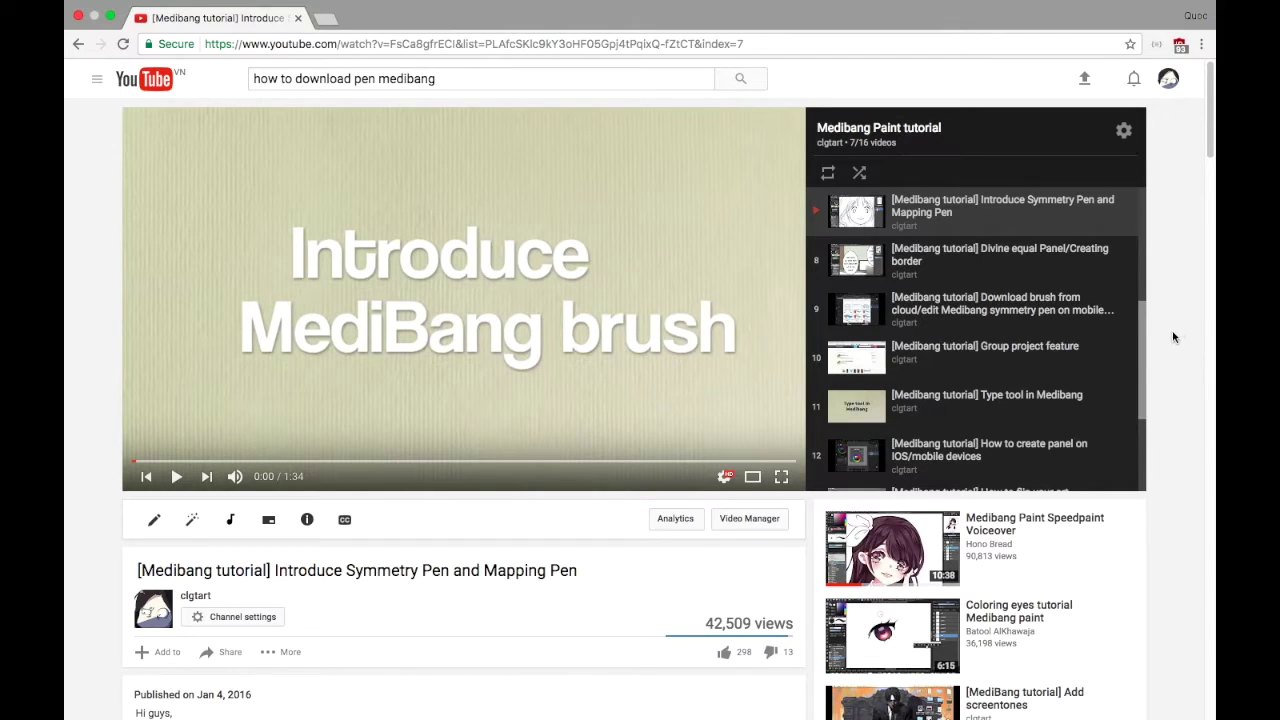
{"action": "scroll", "coordinate": [1107, 369], "scroll_direction": "up", "scroll_amount": 1}
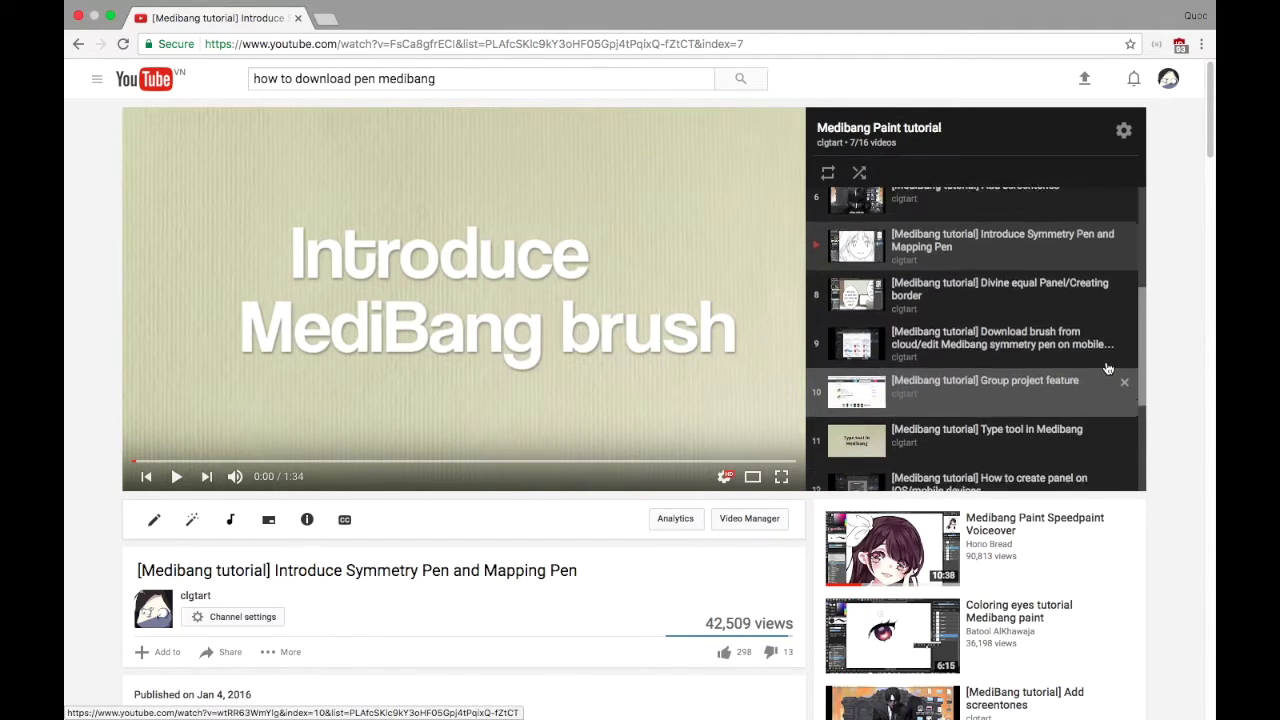
{"action": "scroll", "coordinate": [1107, 369], "scroll_direction": "up", "scroll_amount": 4}
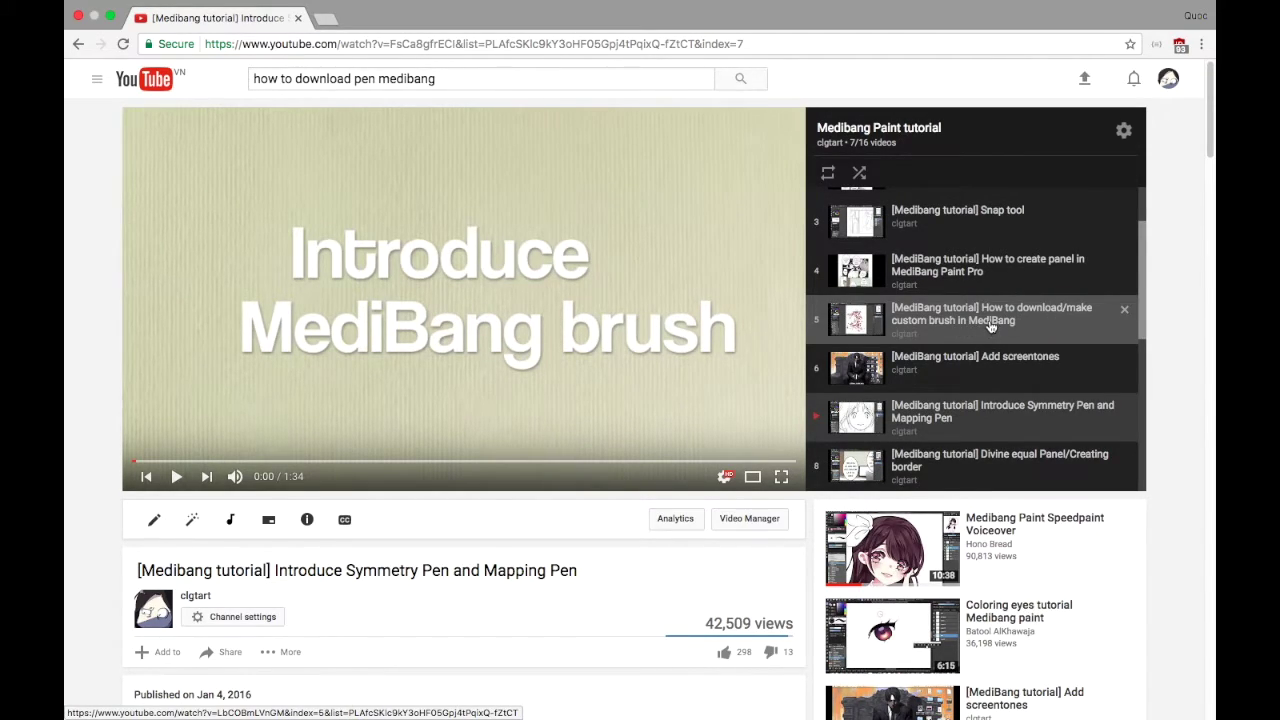
{"action": "scroll", "coordinate": [990, 328], "scroll_direction": "down", "scroll_amount": 3}
{"action": "scroll", "coordinate": [990, 328], "scroll_direction": "down", "scroll_amount": 1}
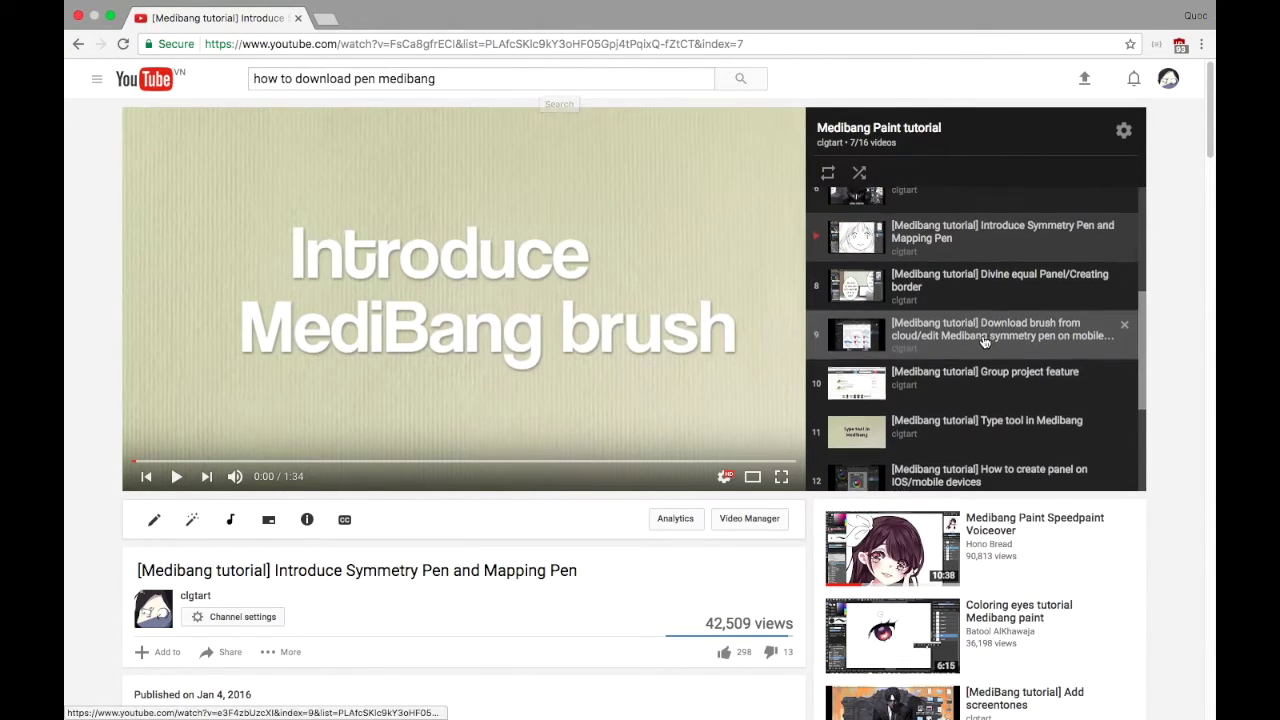
{"action": "scroll", "coordinate": [960, 320], "scroll_direction": "up", "scroll_amount": 3}
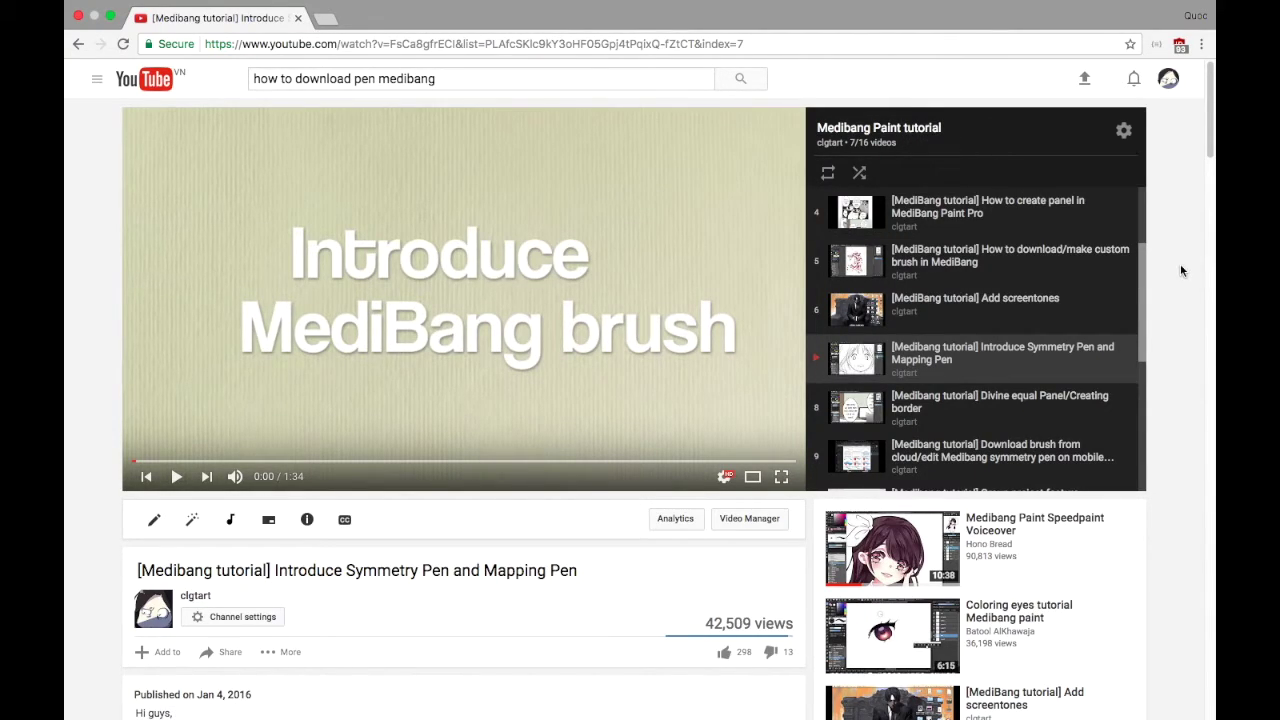
- Launch MediBang Paint Pro by searching 'medibang' in Spotlight
{"action": "key", "text": "super+space"}
{"action": "type", "text": "c"}
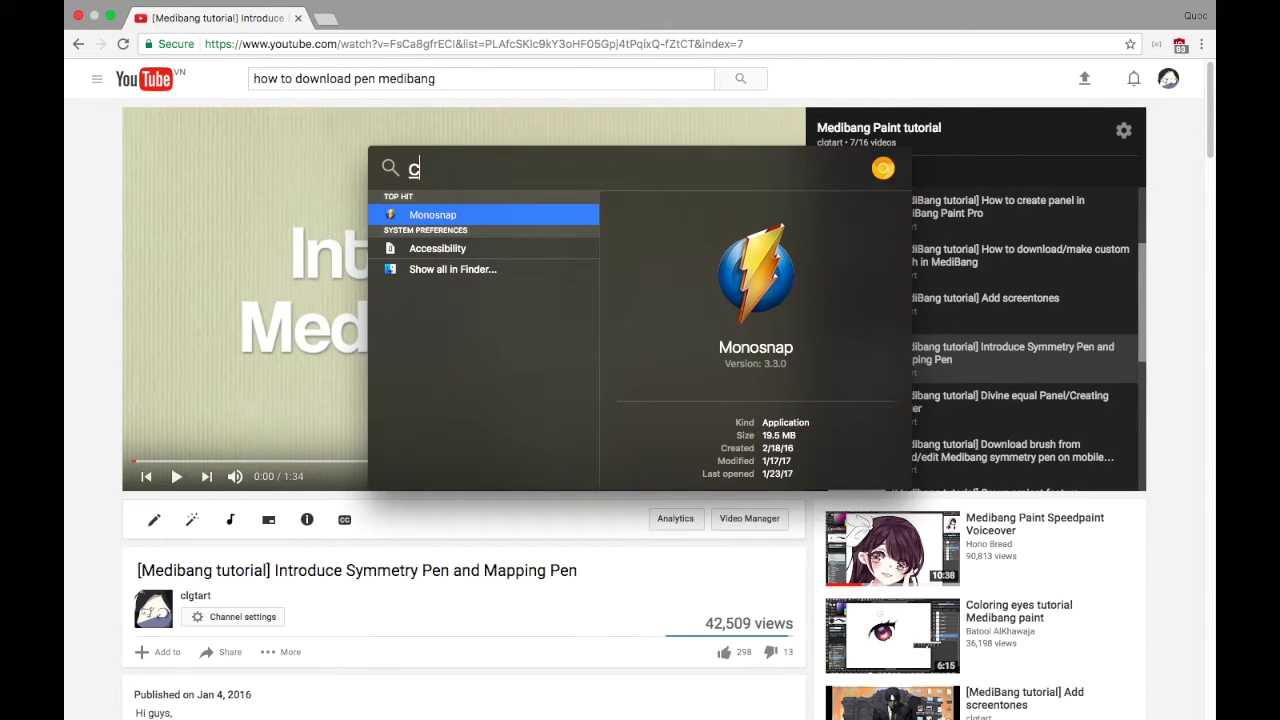
{"action": "key", "text": "BackSpace"}
{"action": "type", "text": "medi"}
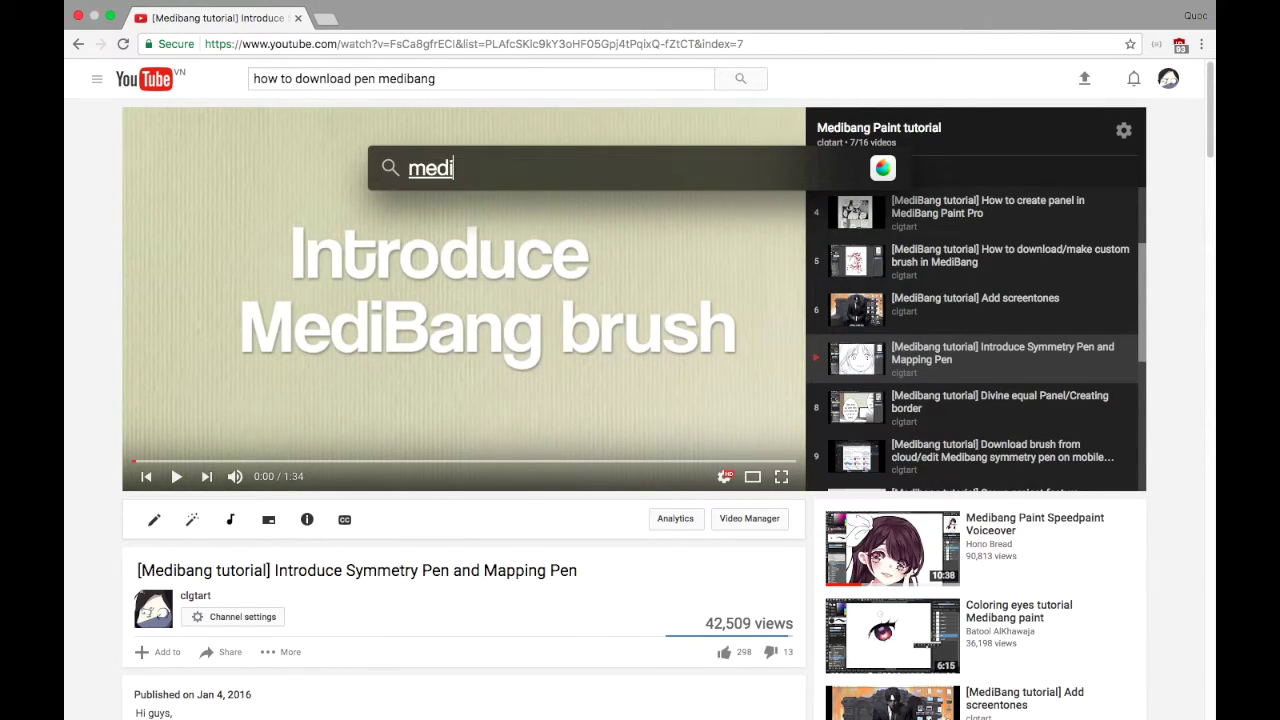
{"action": "type", "text": "bang"}
{"action": "key", "text": "Return"}
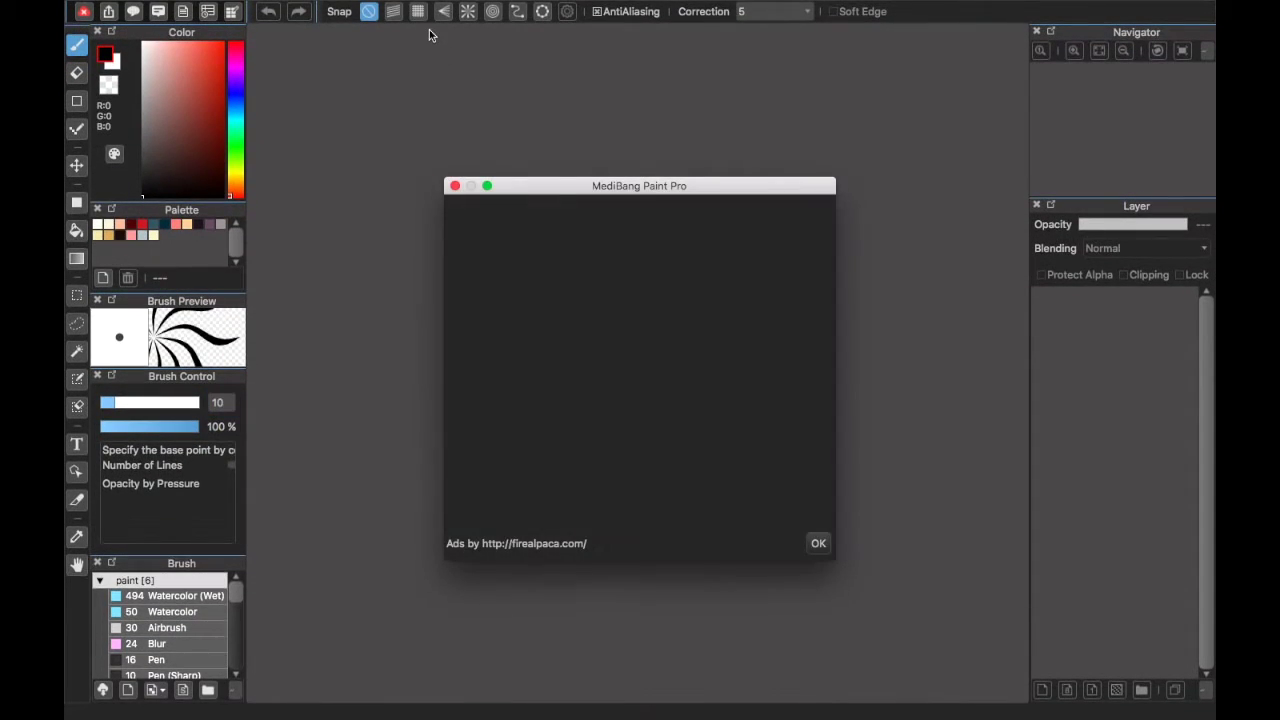
- Dismiss the startup ad and Cloud Service window, then create a new blank Untitled canvas
{"action": "left_click", "coordinate": [817, 541]}
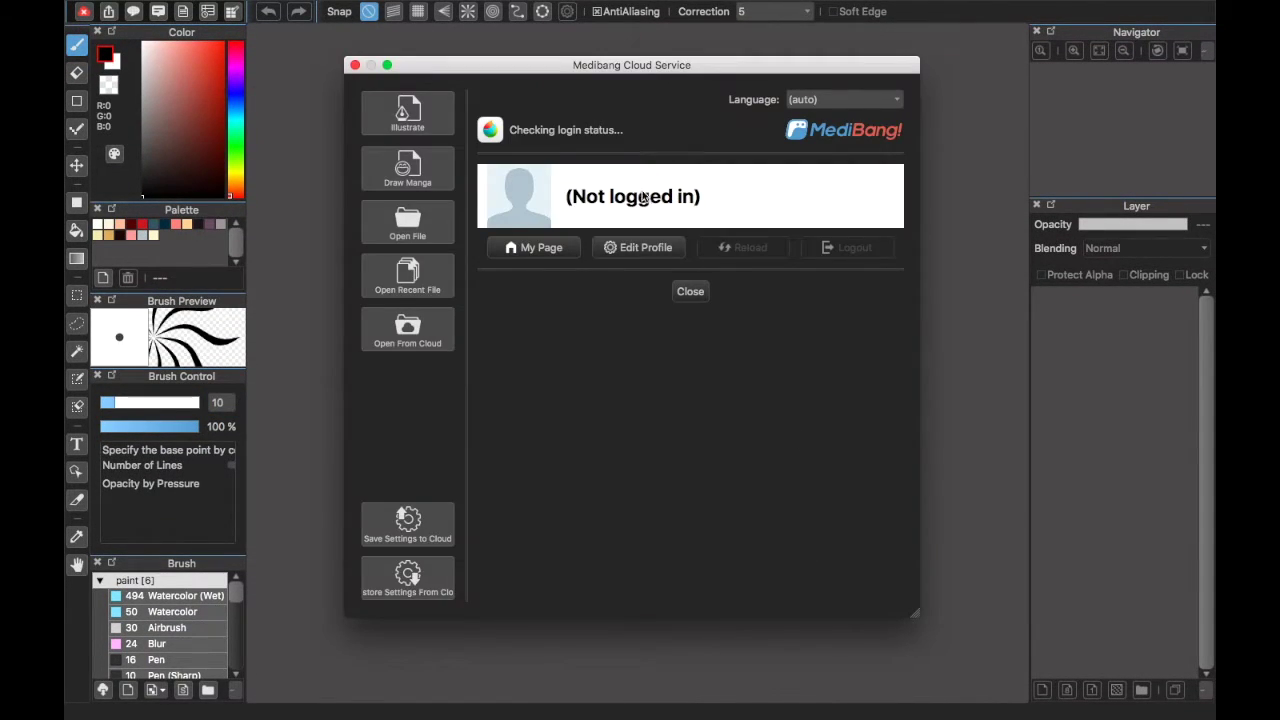
{"action": "left_click", "coordinate": [686, 290]}
{"action": "key", "text": "super+n"}
{"action": "key", "text": "Return"}
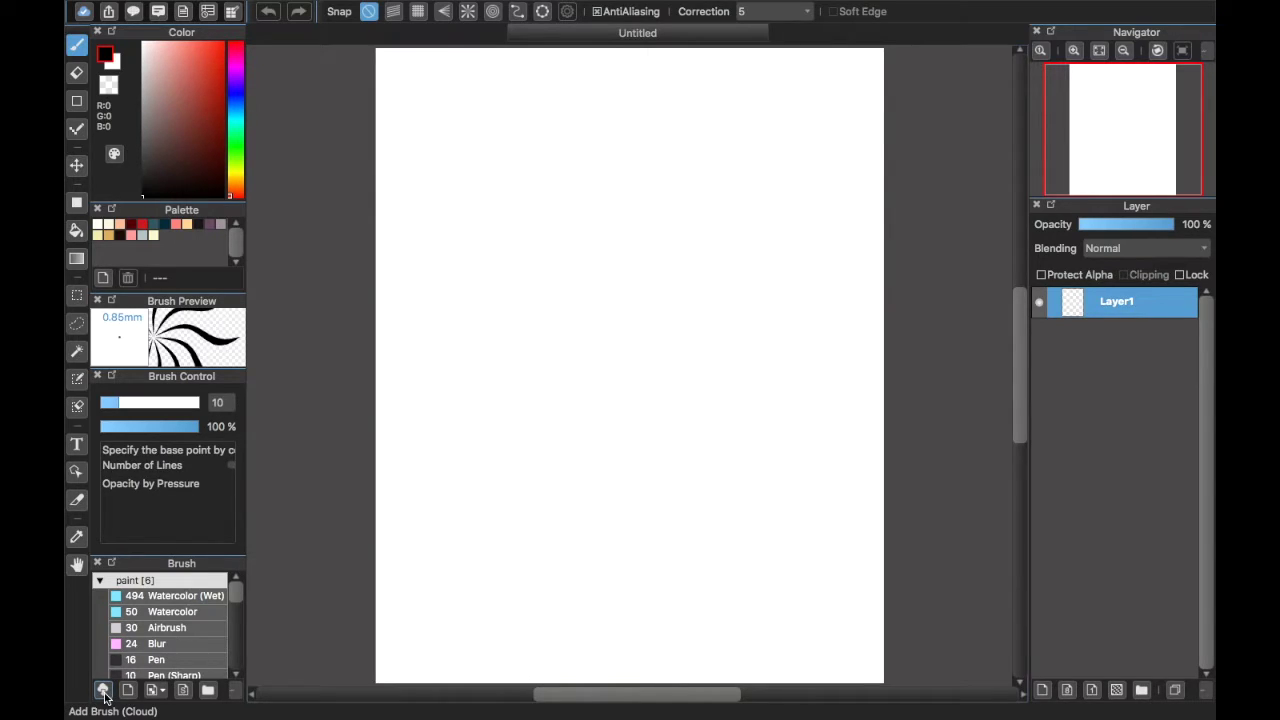
{"action": "left_click", "coordinate": [103, 692]}
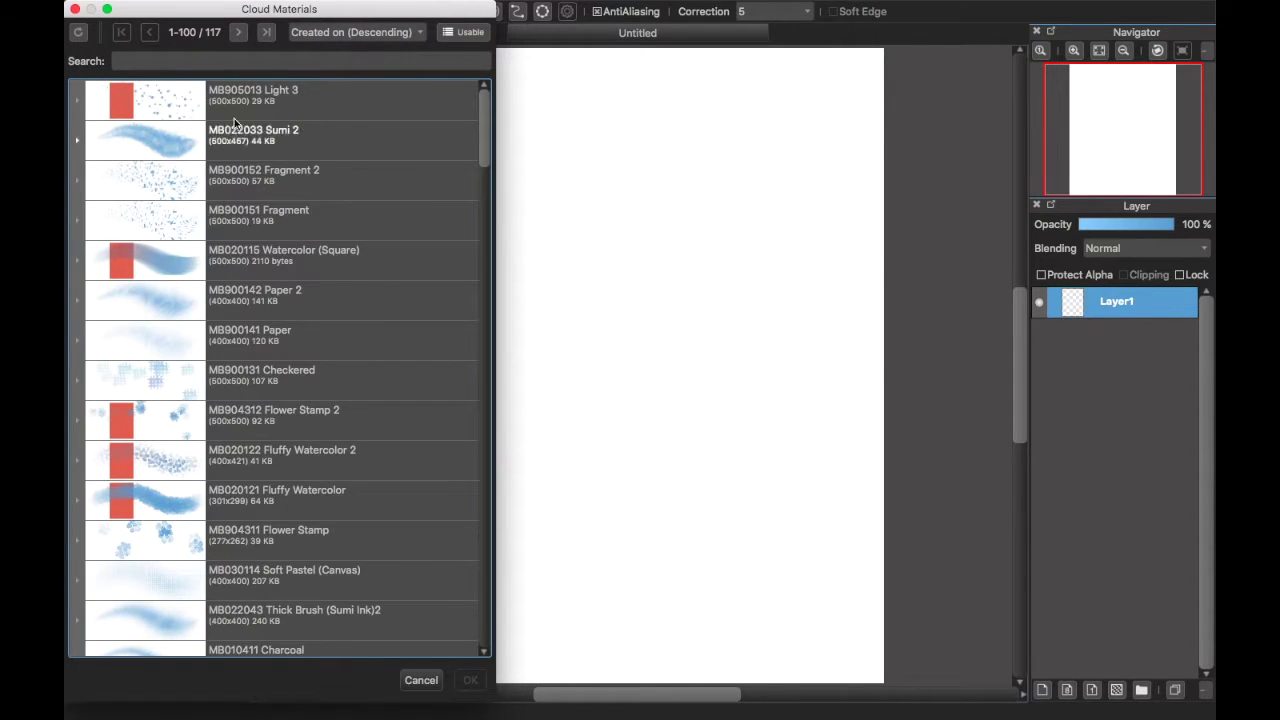
- Search cloud materials for 'symmetr' and download the MB019021 Symmetry Pen
{"action": "left_click", "coordinate": [254, 61]}
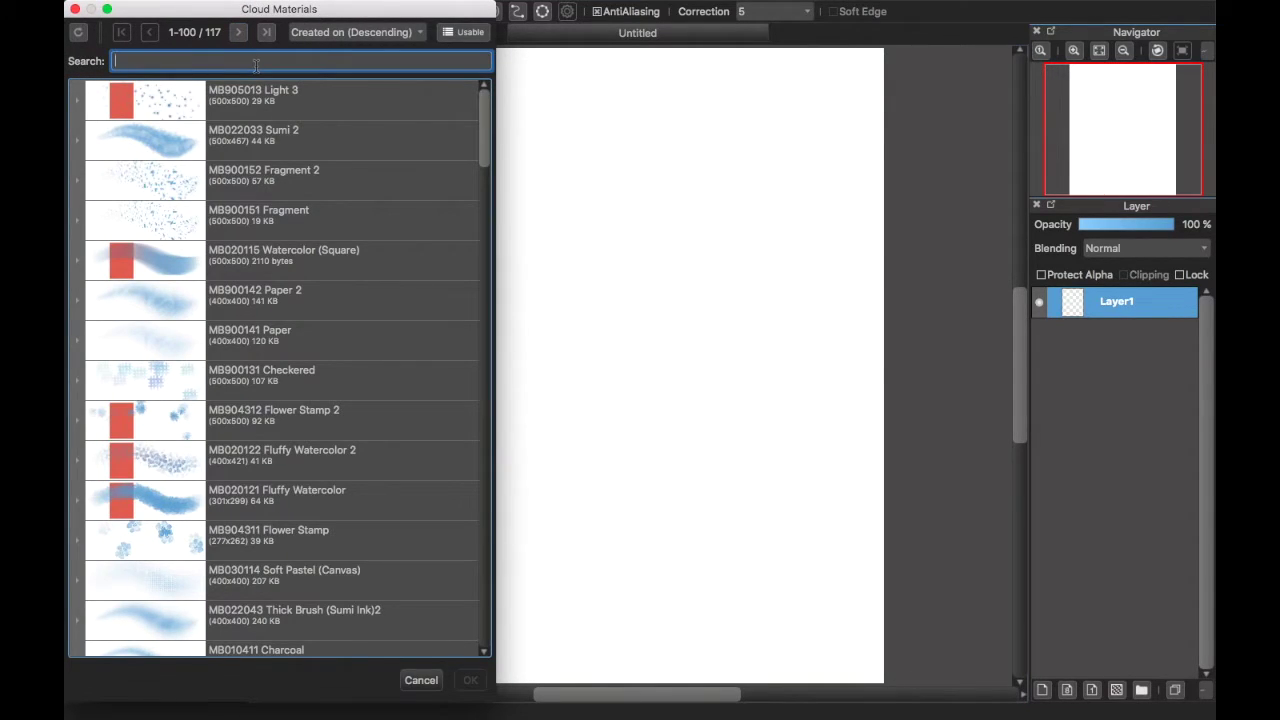
{"action": "type", "text": "sy"}
{"action": "type", "text": "mmetry"}
{"action": "key", "text": "Return"}
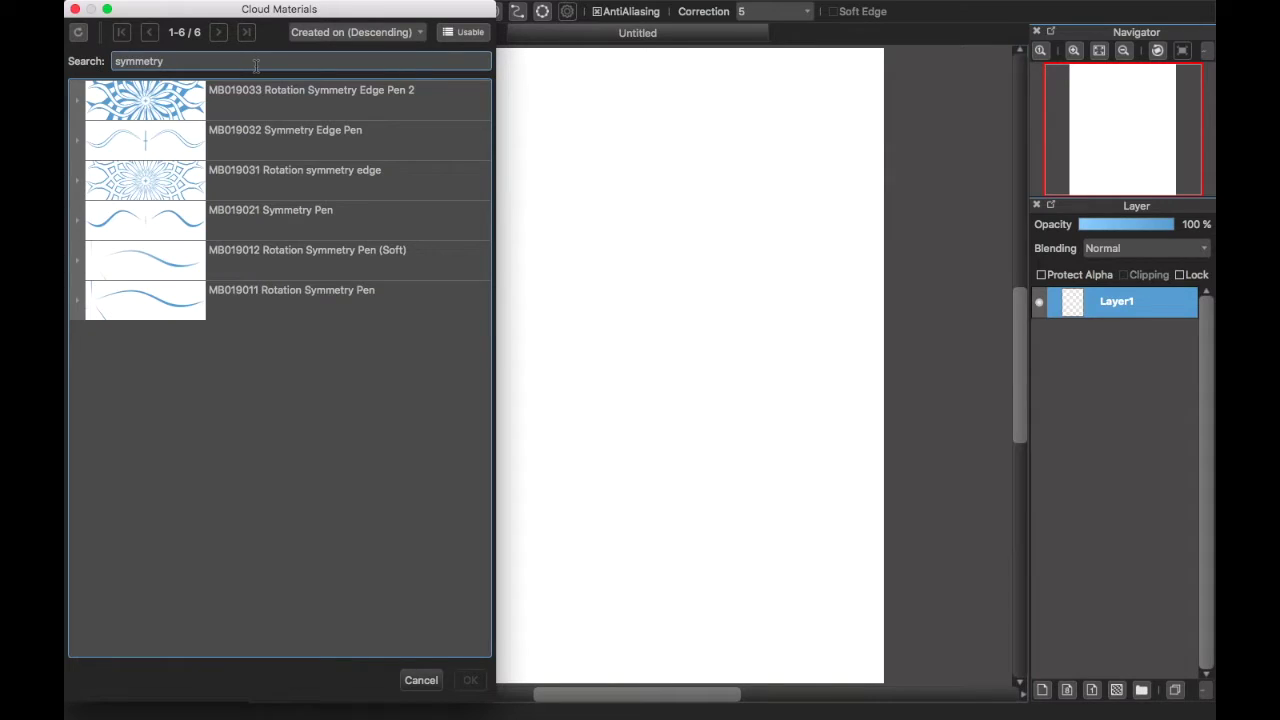
{"action": "left_click", "coordinate": [243, 109]}
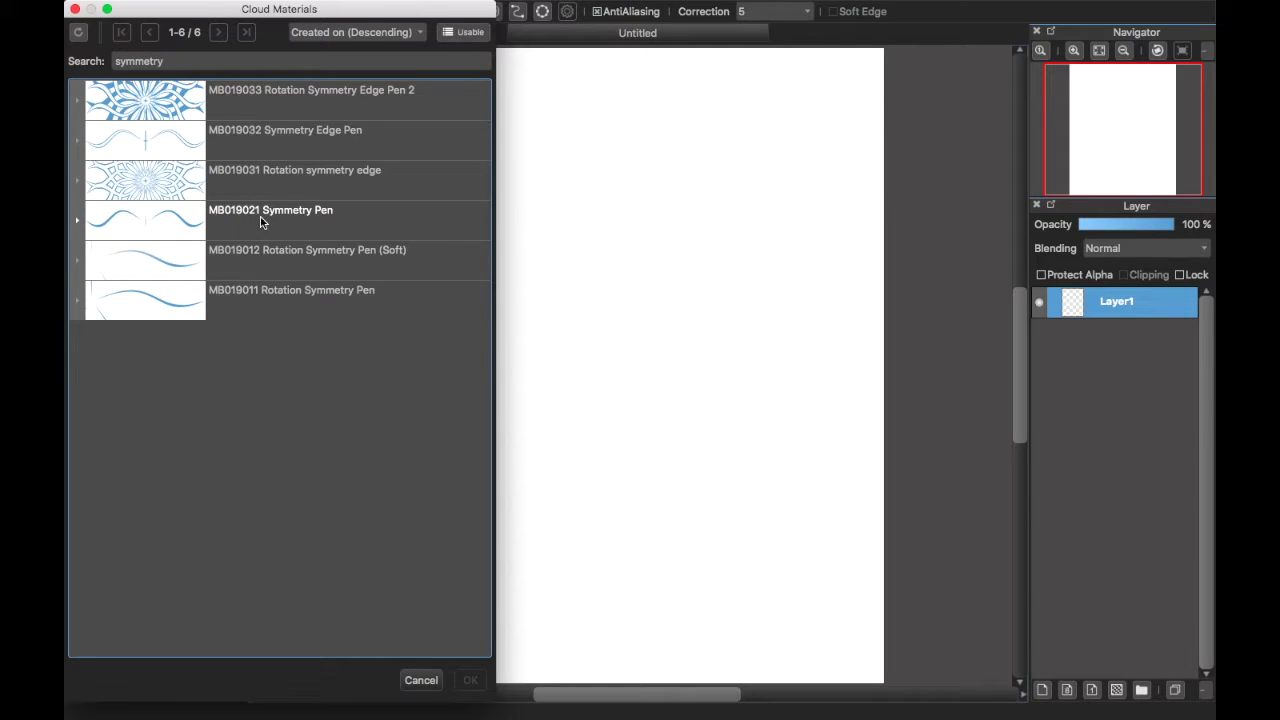
{"action": "left_click", "coordinate": [260, 216]}
{"action": "left_click", "coordinate": [470, 680]}
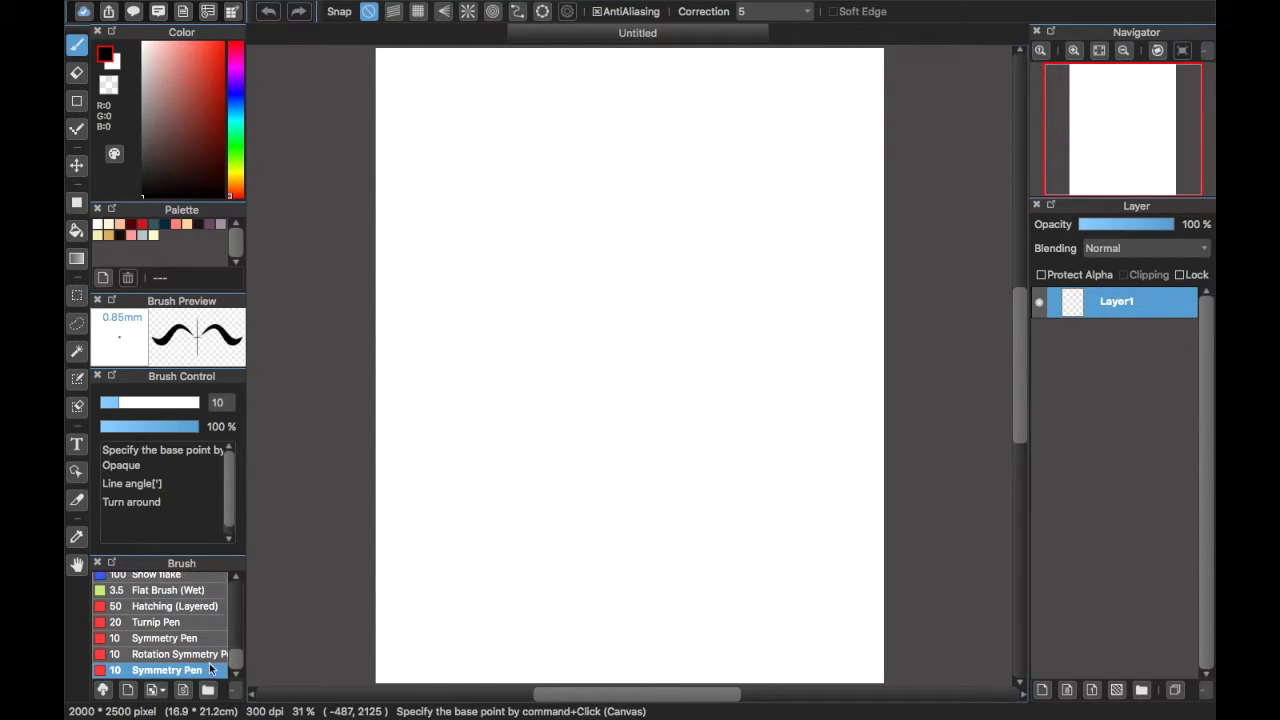
- Delete the lower duplicate Symmetry Pen via Delete Brush and select the remaining one
{"action": "left_click", "coordinate": [190, 640]}
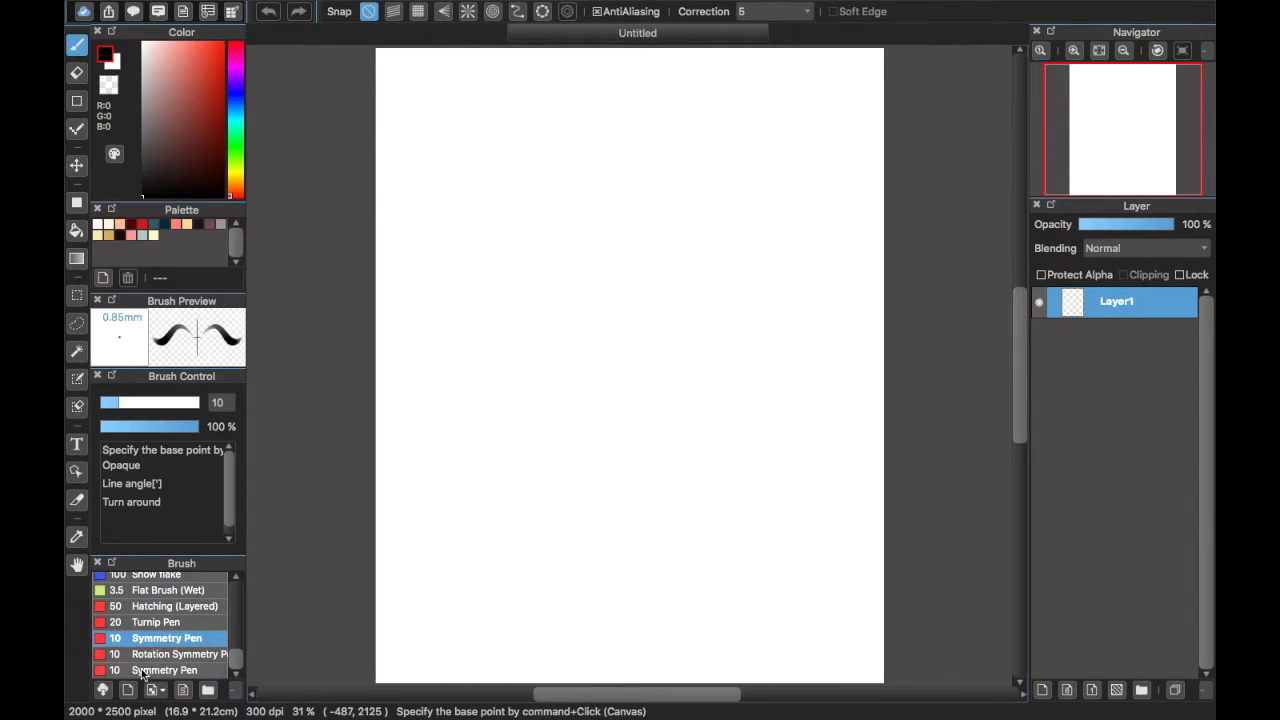
{"action": "left_click", "coordinate": [158, 672]}
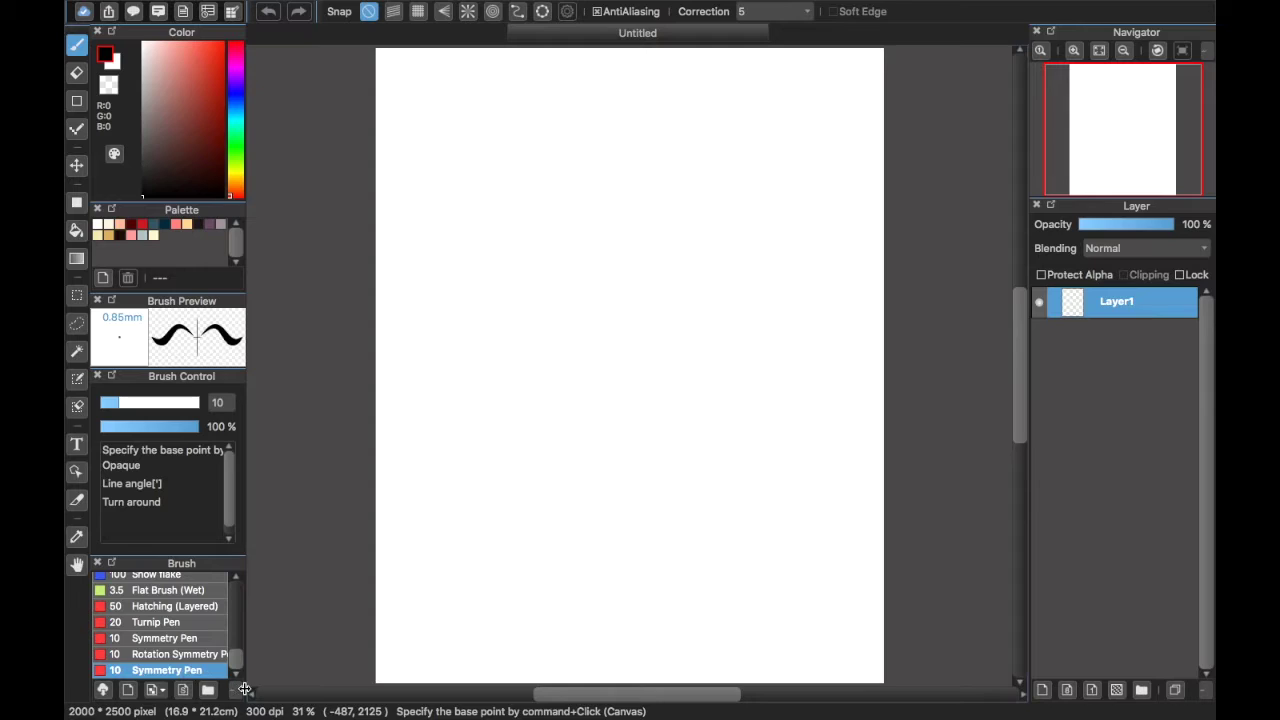
{"action": "left_click", "coordinate": [237, 693]}
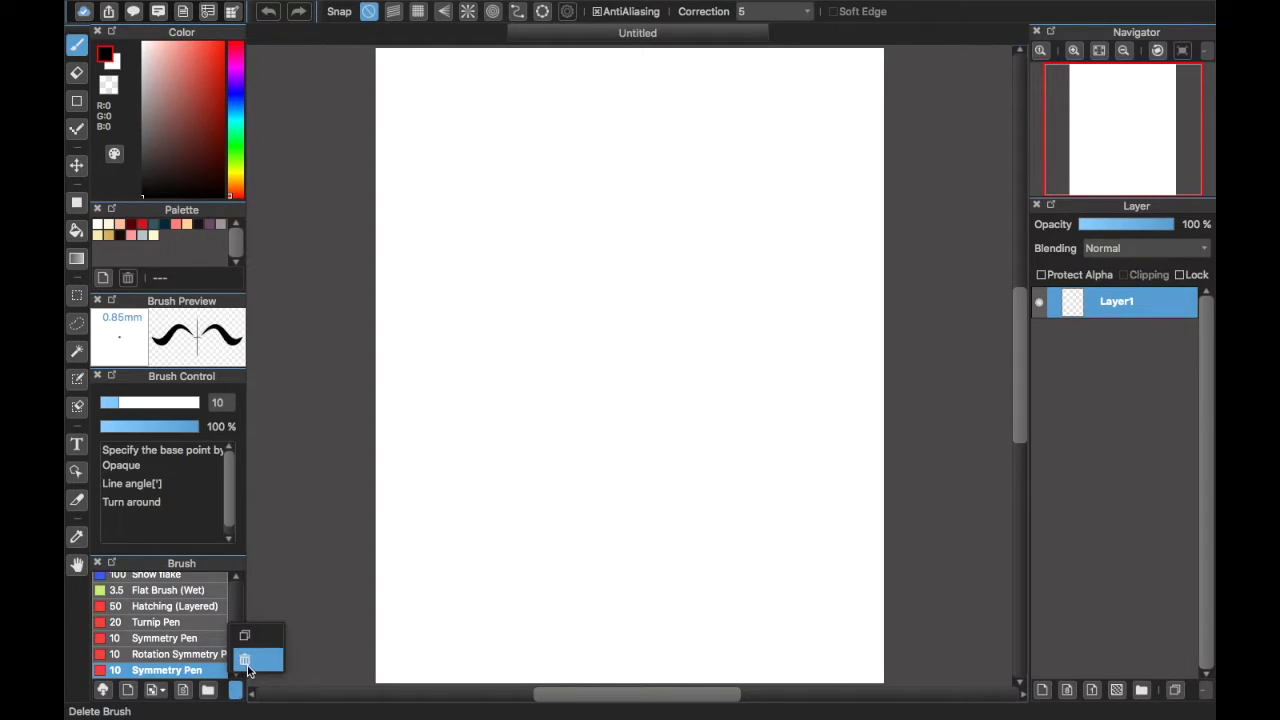
{"action": "left_click", "coordinate": [248, 664]}
{"action": "left_click", "coordinate": [695, 370]}
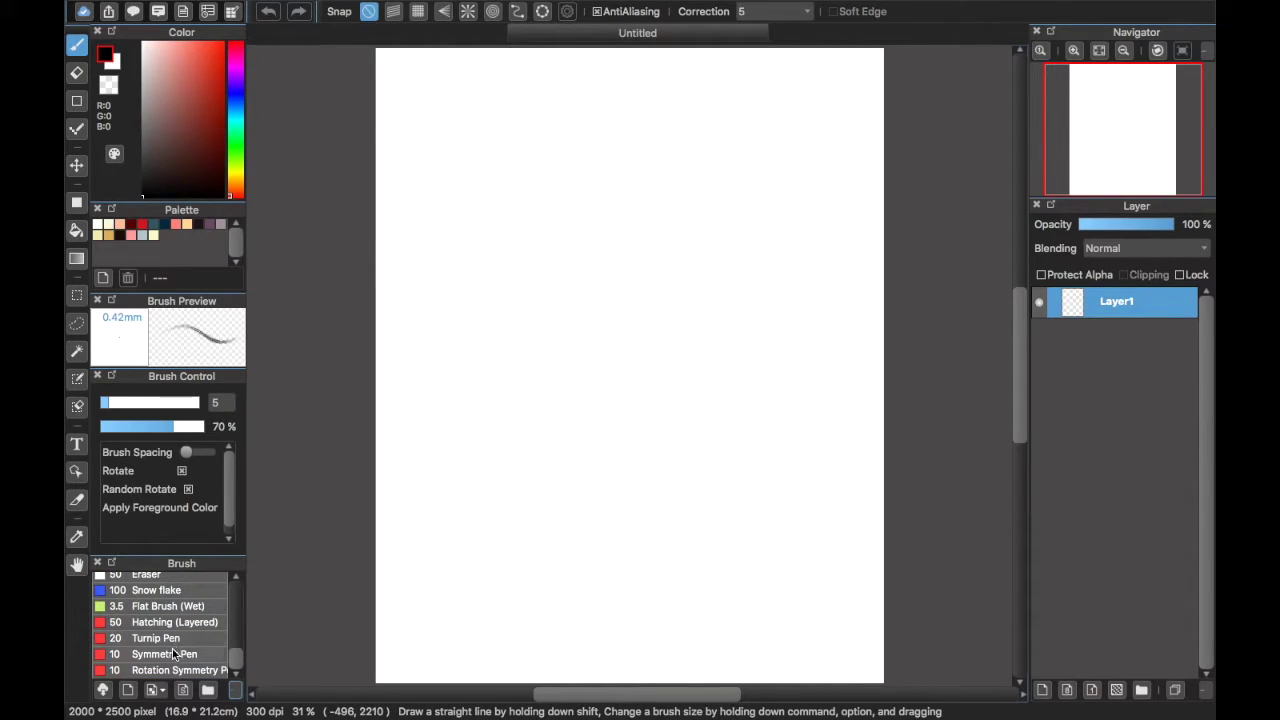
{"action": "left_click", "coordinate": [172, 649]}
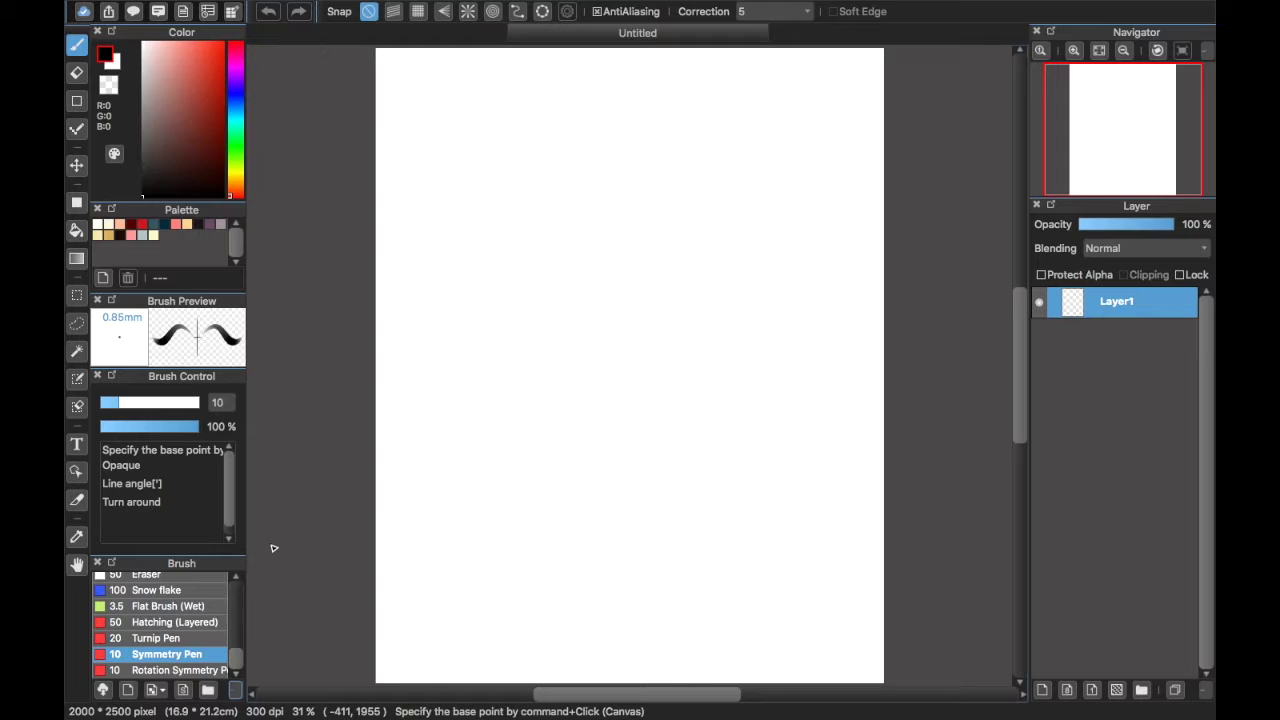
- Place the symmetry base point near the upper centre, then undo a mirrored test stroke
{"action": "left_click", "coordinate": [630, 241], "text": "super"}
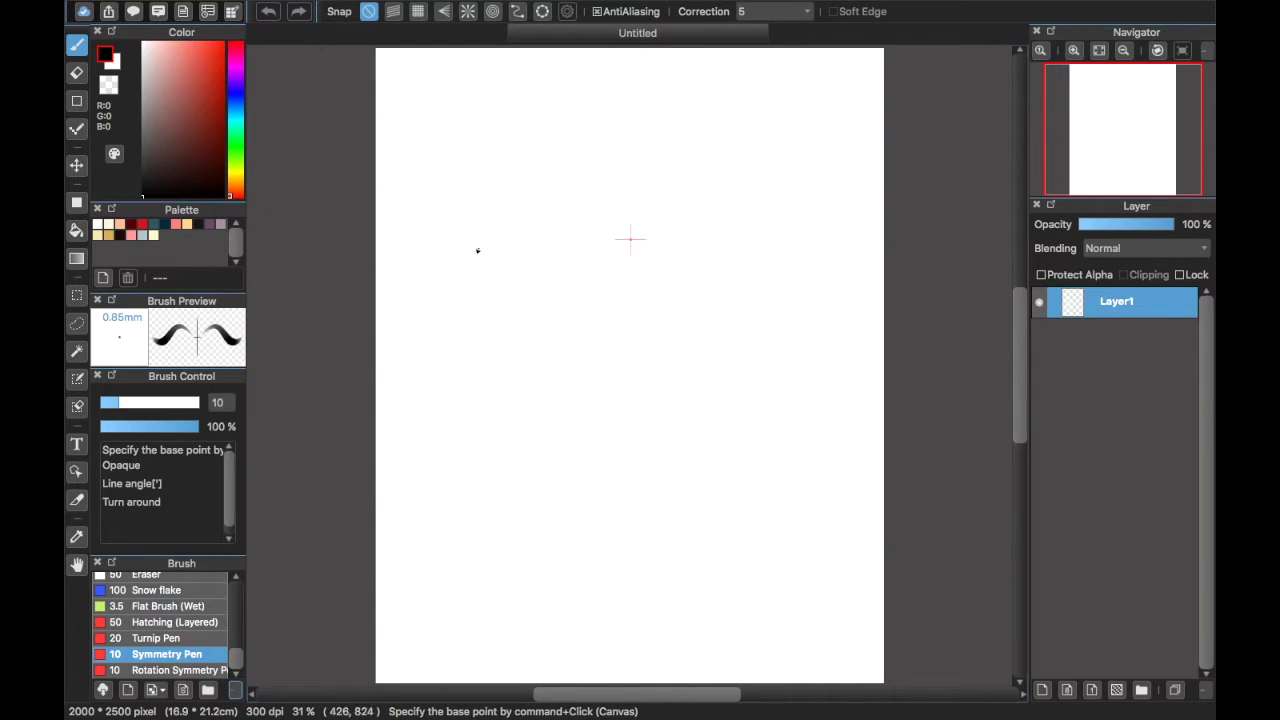
{"action": "left_click_drag", "start_coordinate": [472, 222], "coordinate": [615, 212]}
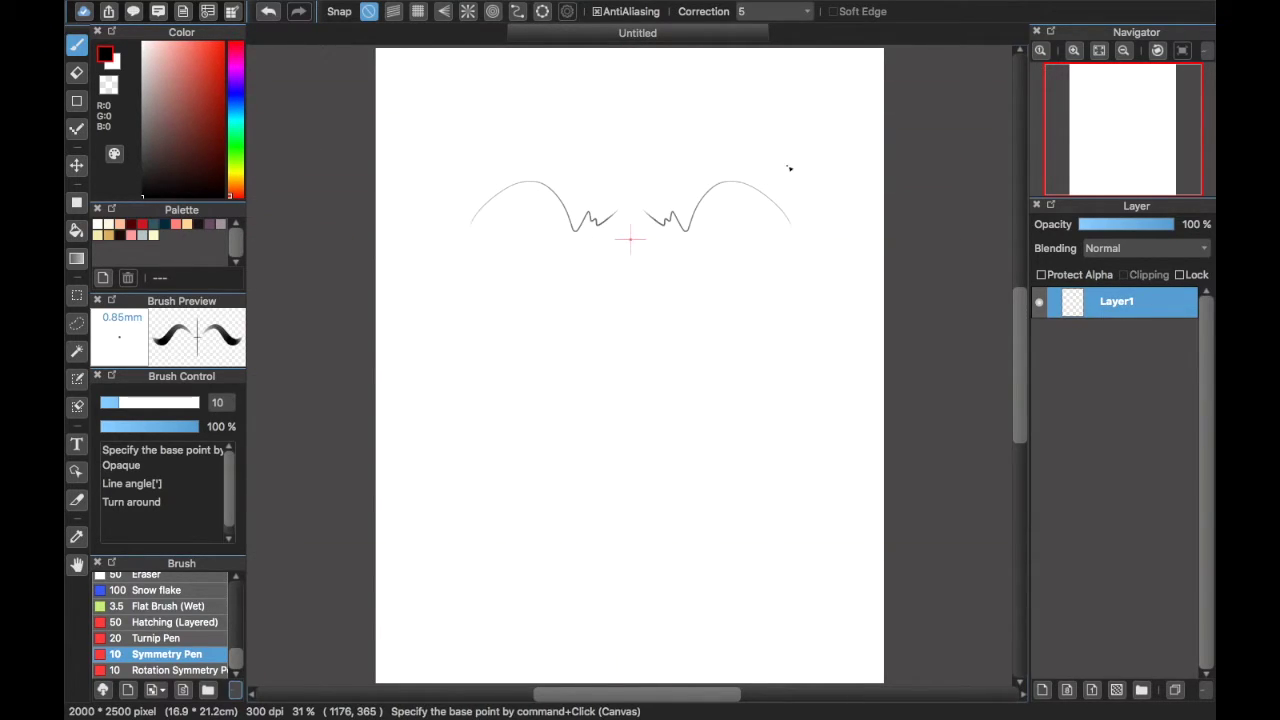
{"action": "key", "text": "ctrl+z"}
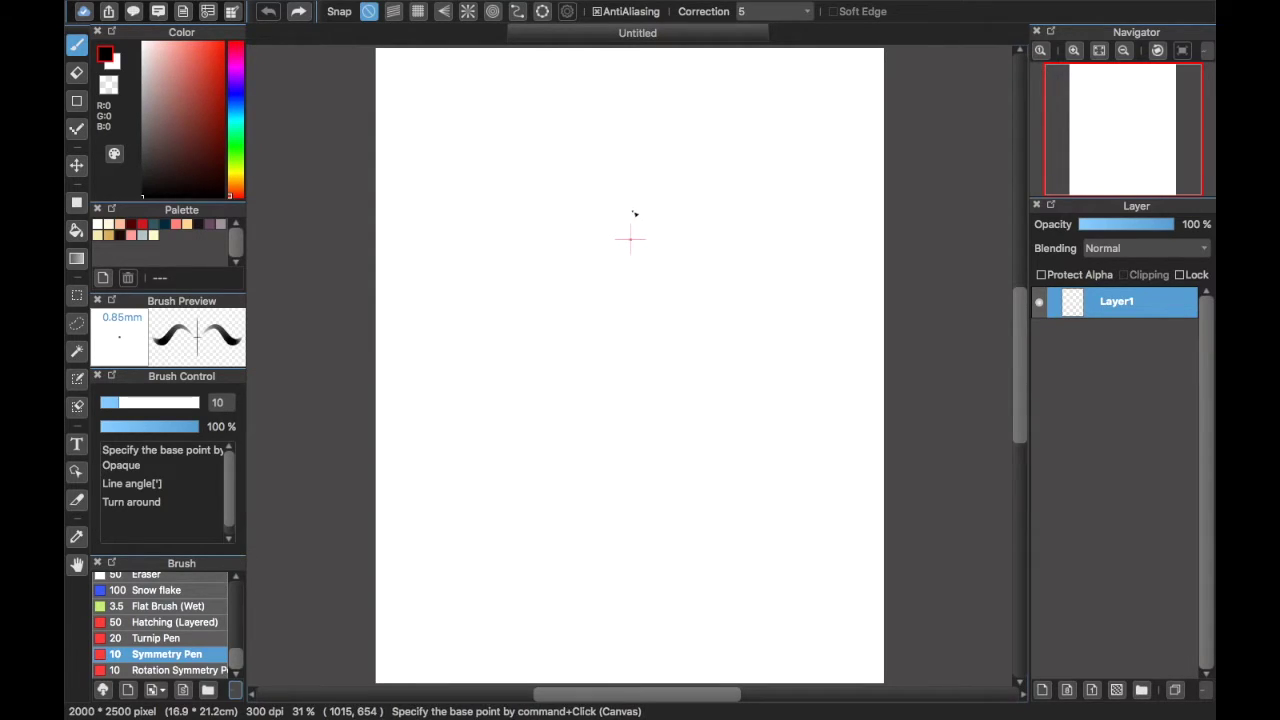
- Nudge the symmetry base point slightly higher along the red guide lines
{"action": "left_click", "coordinate": [632, 203], "text": "super"}
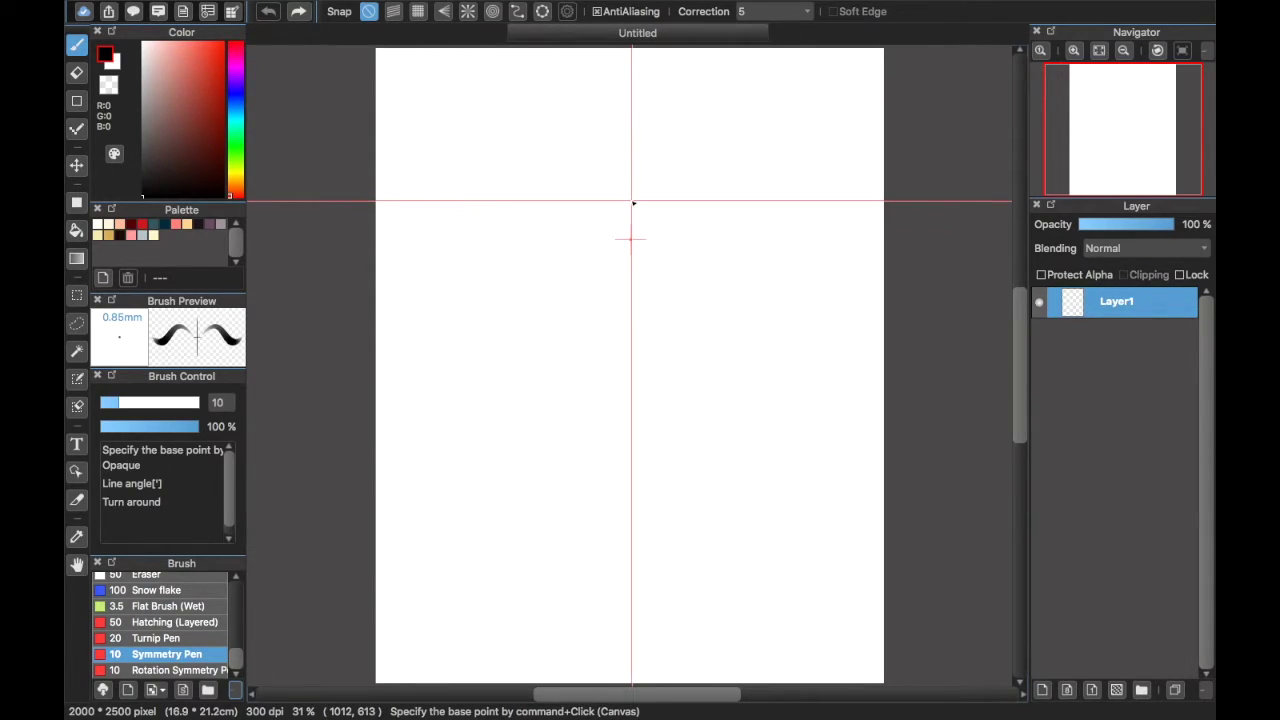
{"action": "left_click", "coordinate": [633, 205], "text": "super"}
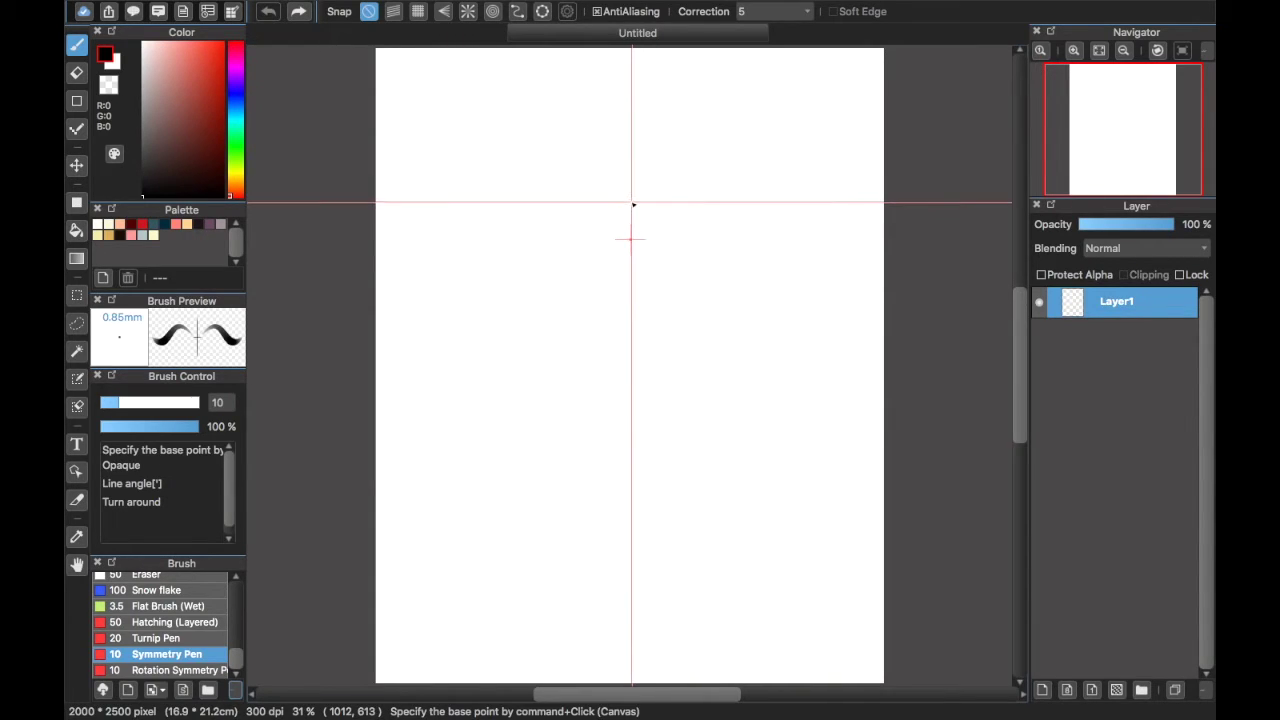
{"action": "left_click", "coordinate": [632, 201], "text": "super"}
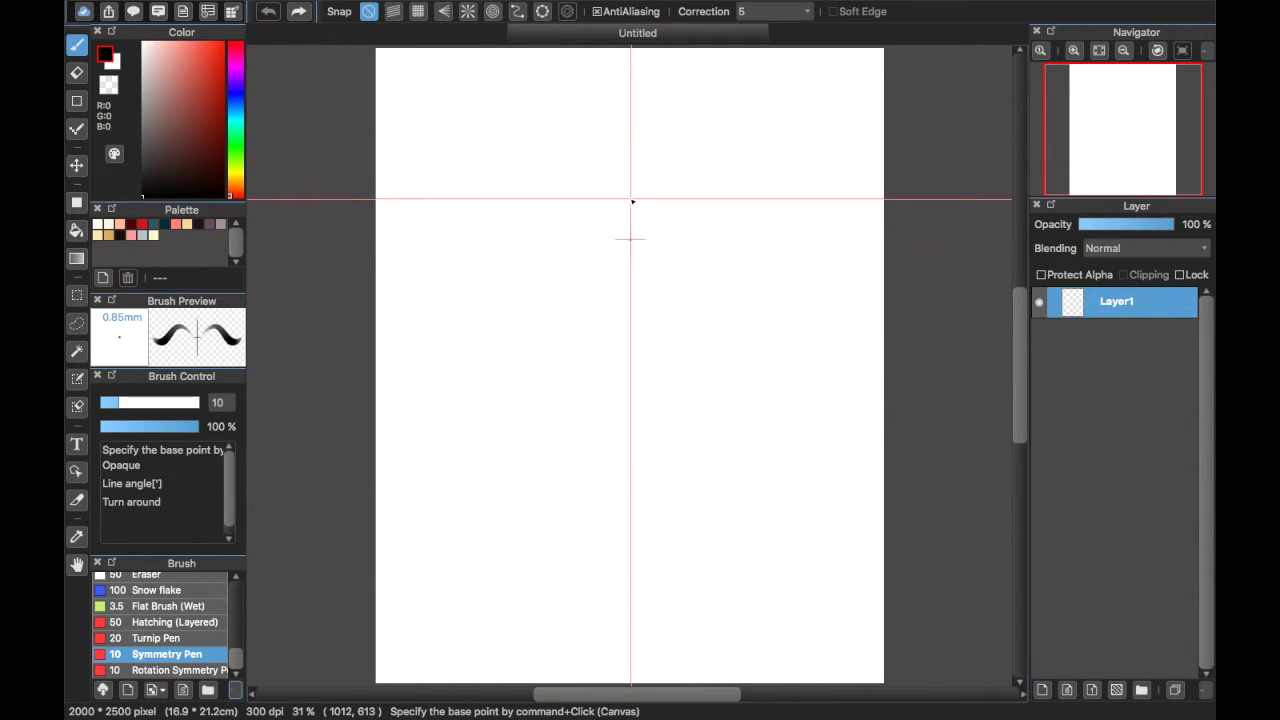
{"action": "mouse_move", "coordinate": [632, 202]}
{"action": "left_mouse_down"}
{"action": "mouse_move", "coordinate": [603, 194]}
{"action": "mouse_move", "coordinate": [640, 199]}
{"action": "left_mouse_up"}
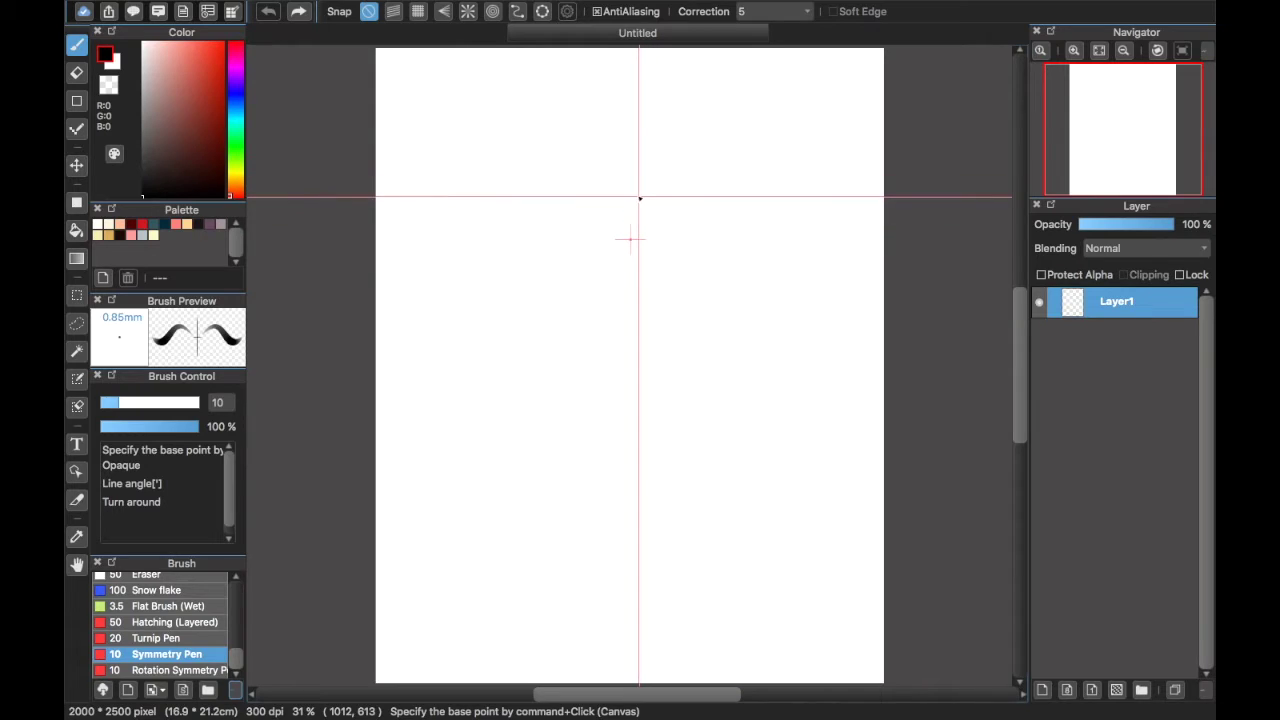
- Set the base point at top centre, undo a wavy test stroke, and select the Turnip Pen
{"action": "left_click", "coordinate": [639, 196], "text": "super"}
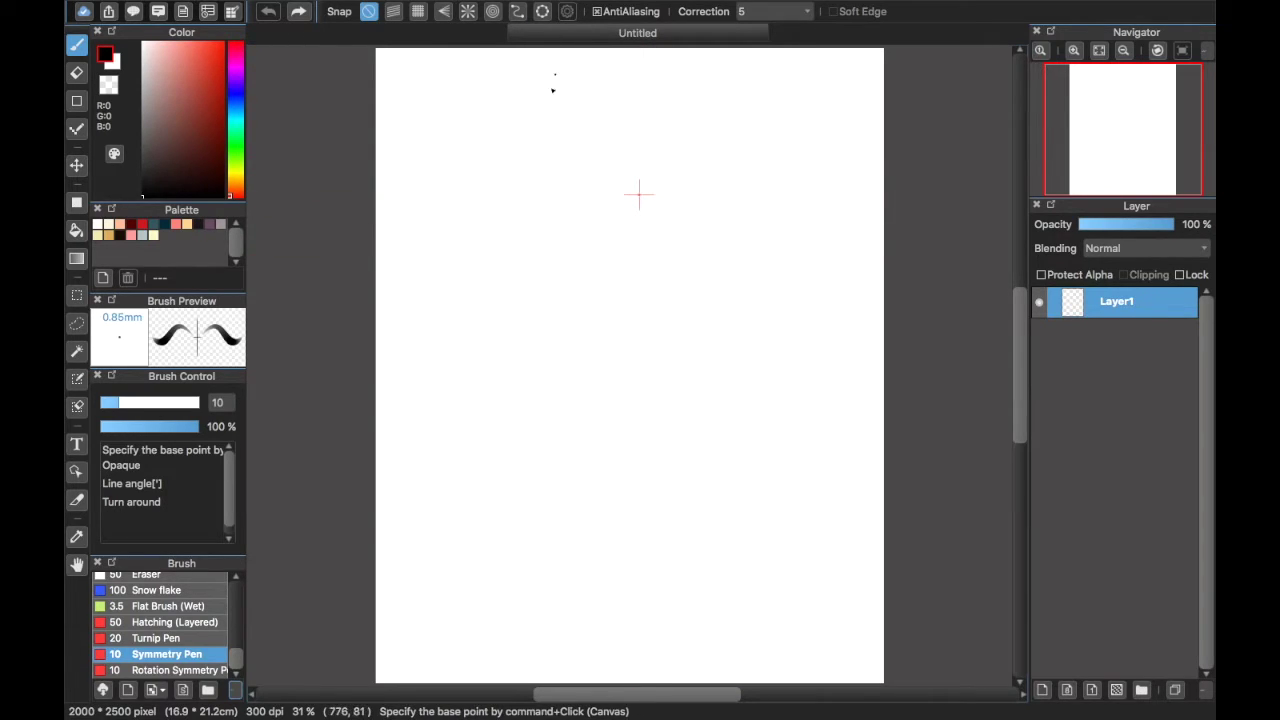
{"action": "left_click_drag", "start_coordinate": [534, 197], "coordinate": [608, 176]}
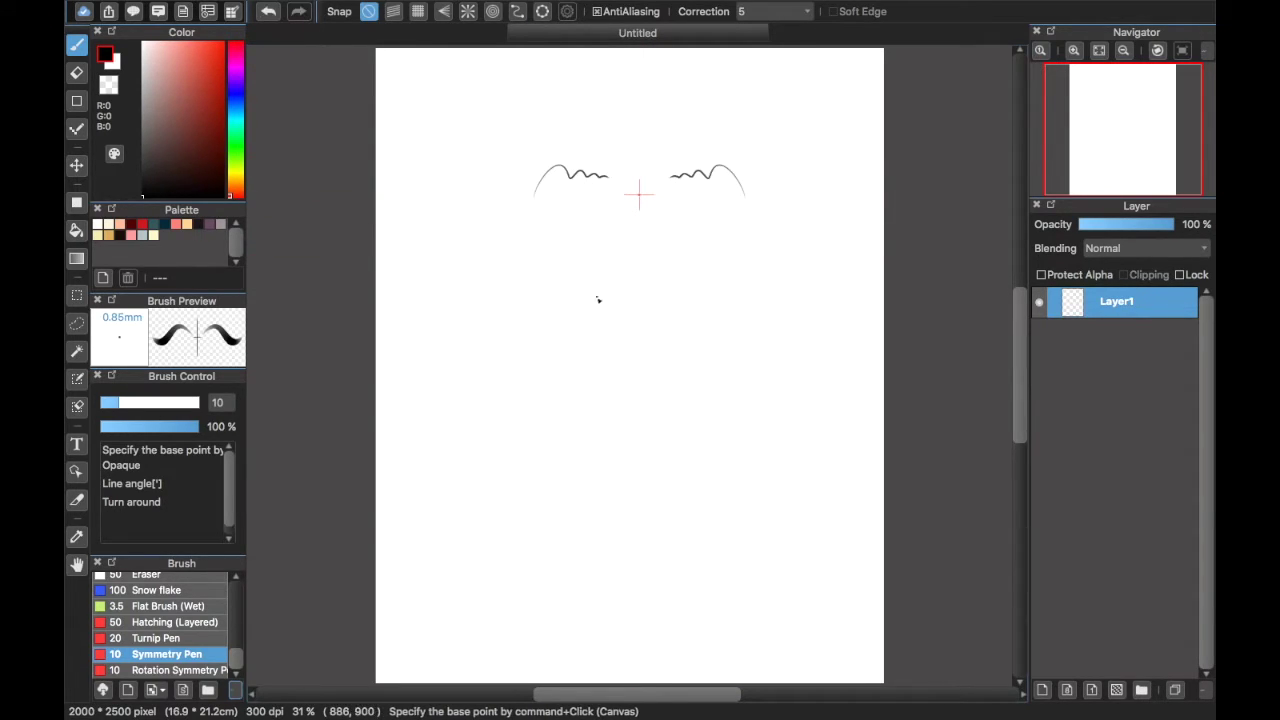
{"action": "key", "text": "super+z"}
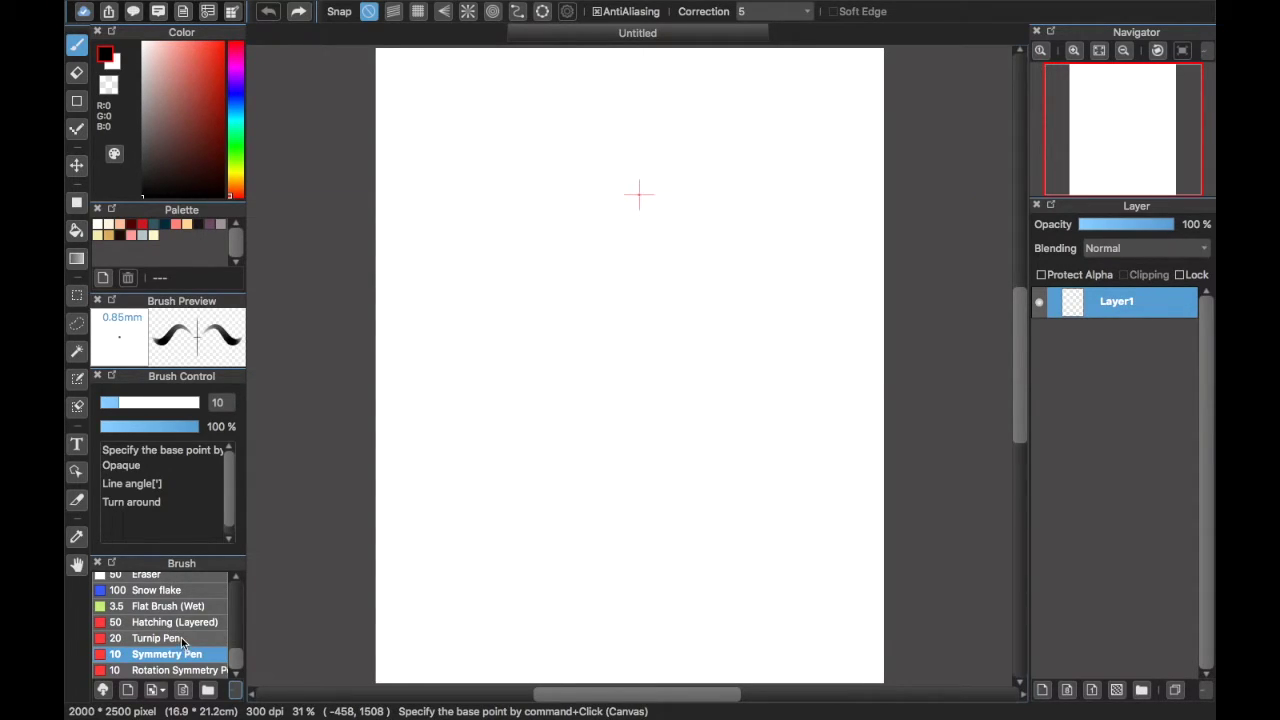
{"action": "left_click", "coordinate": [196, 638]}
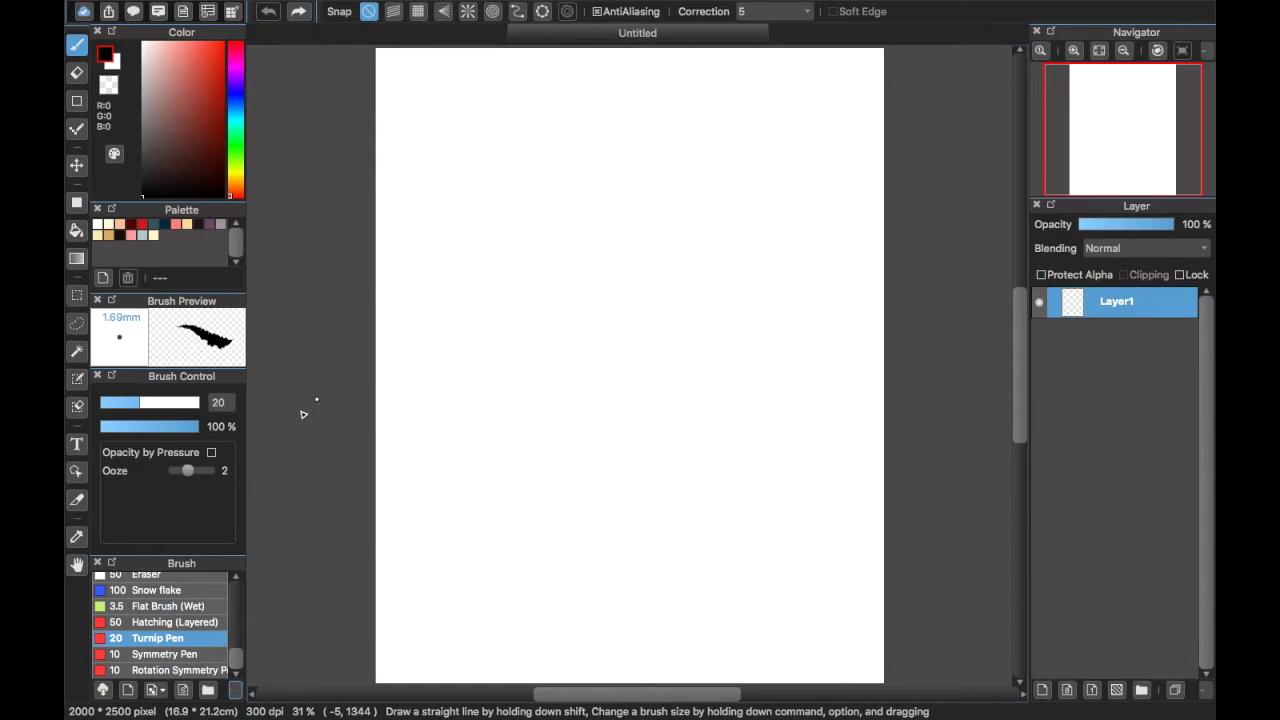
- Reselect the Symmetry Pen, widen the left panels, enable Turn around, and close Brush Control
{"action": "left_click", "coordinate": [210, 653]}
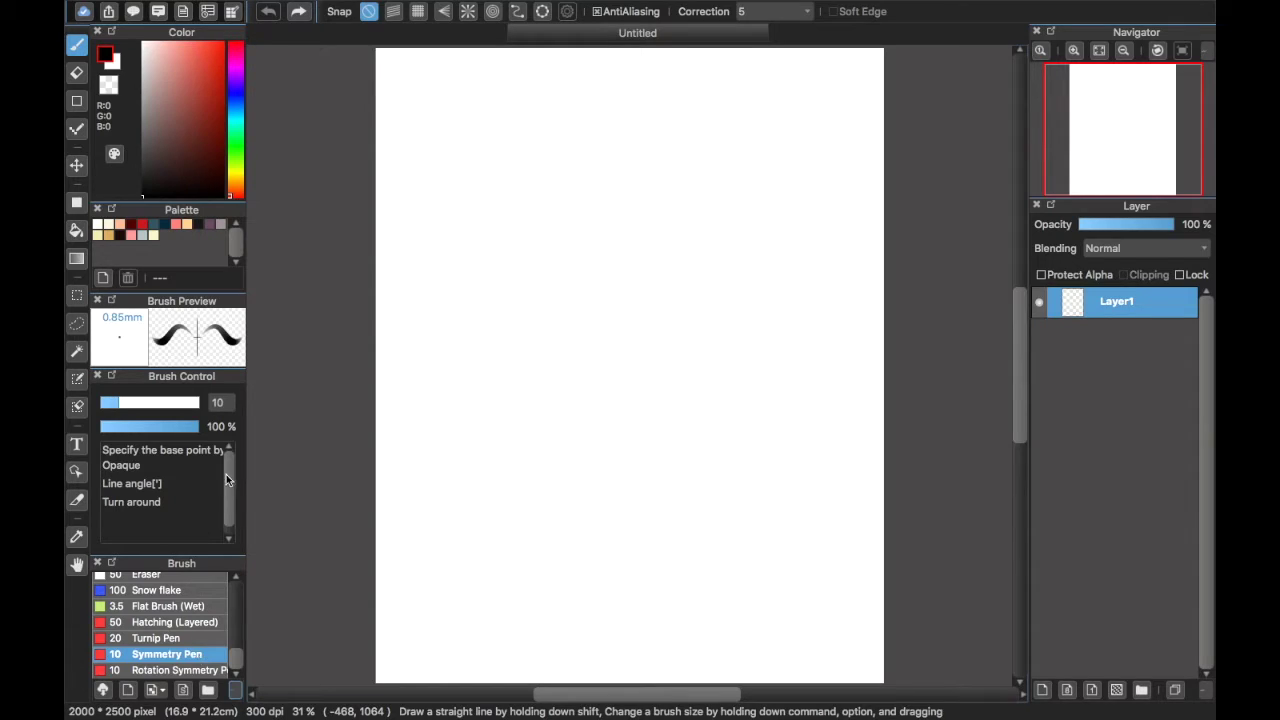
{"action": "left_click_drag", "start_coordinate": [249, 466], "coordinate": [339, 469]}
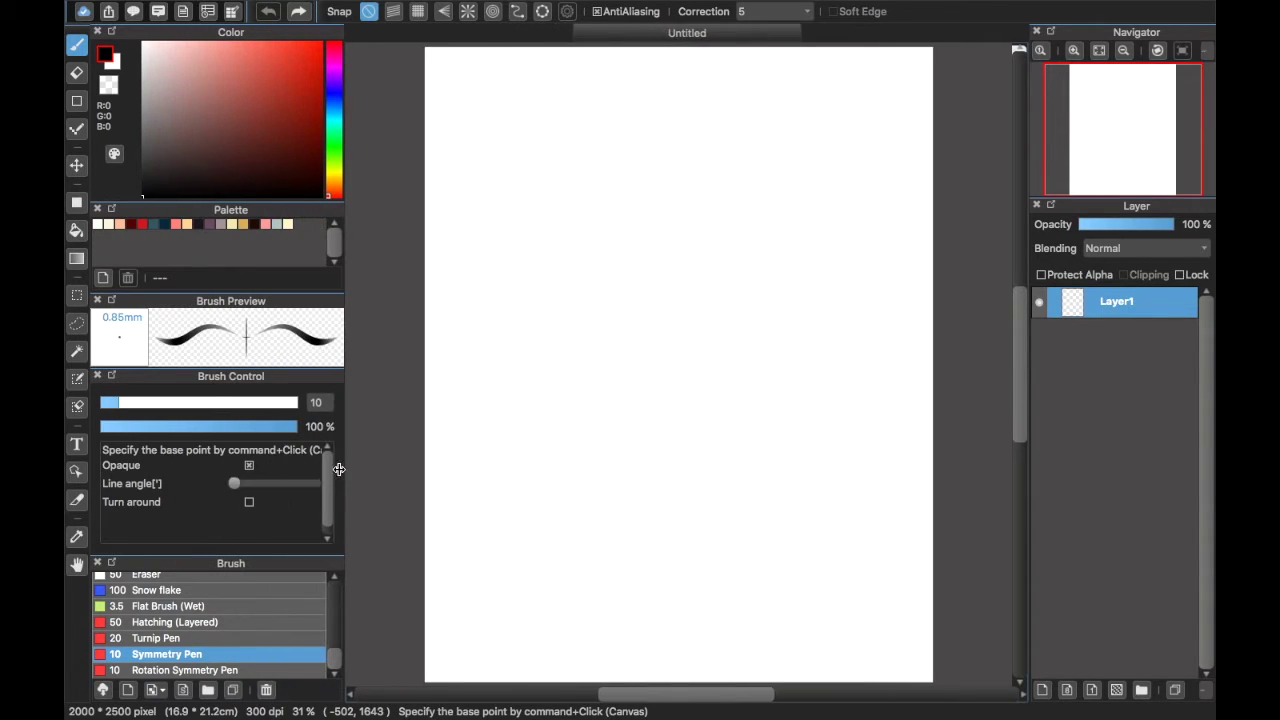
{"action": "left_click", "coordinate": [249, 501]}
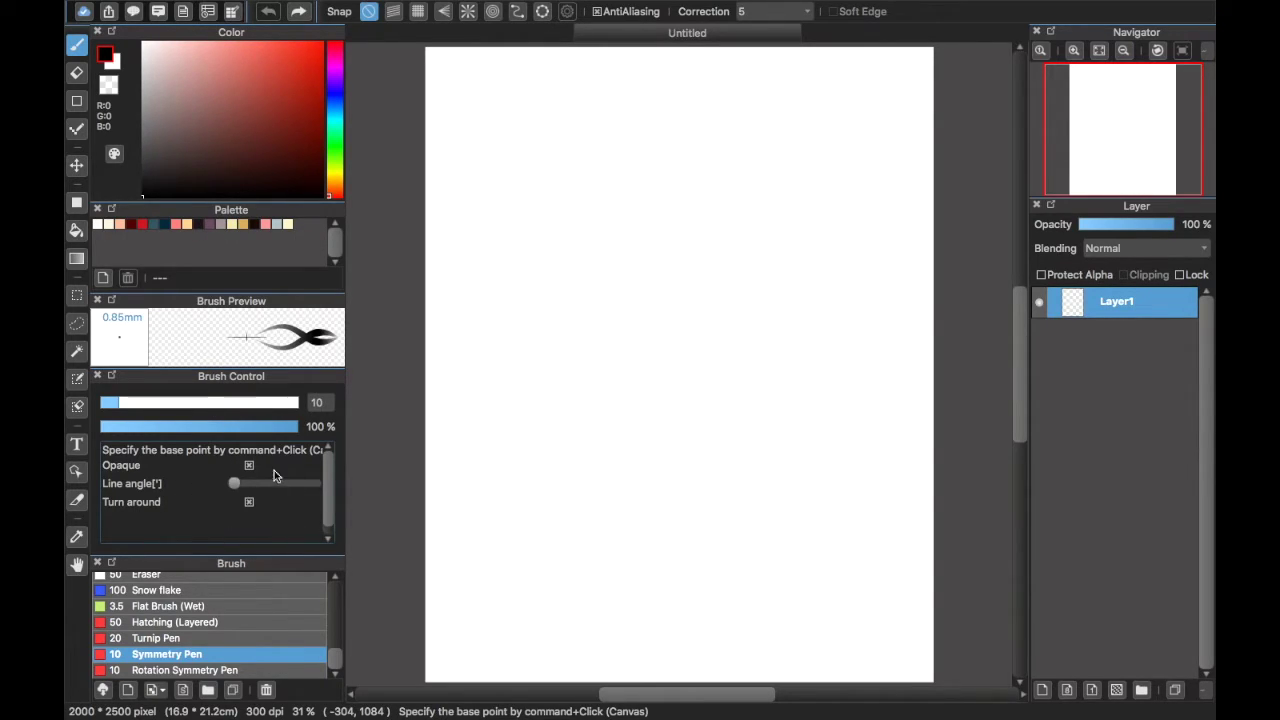
{"action": "left_click", "coordinate": [98, 377]}
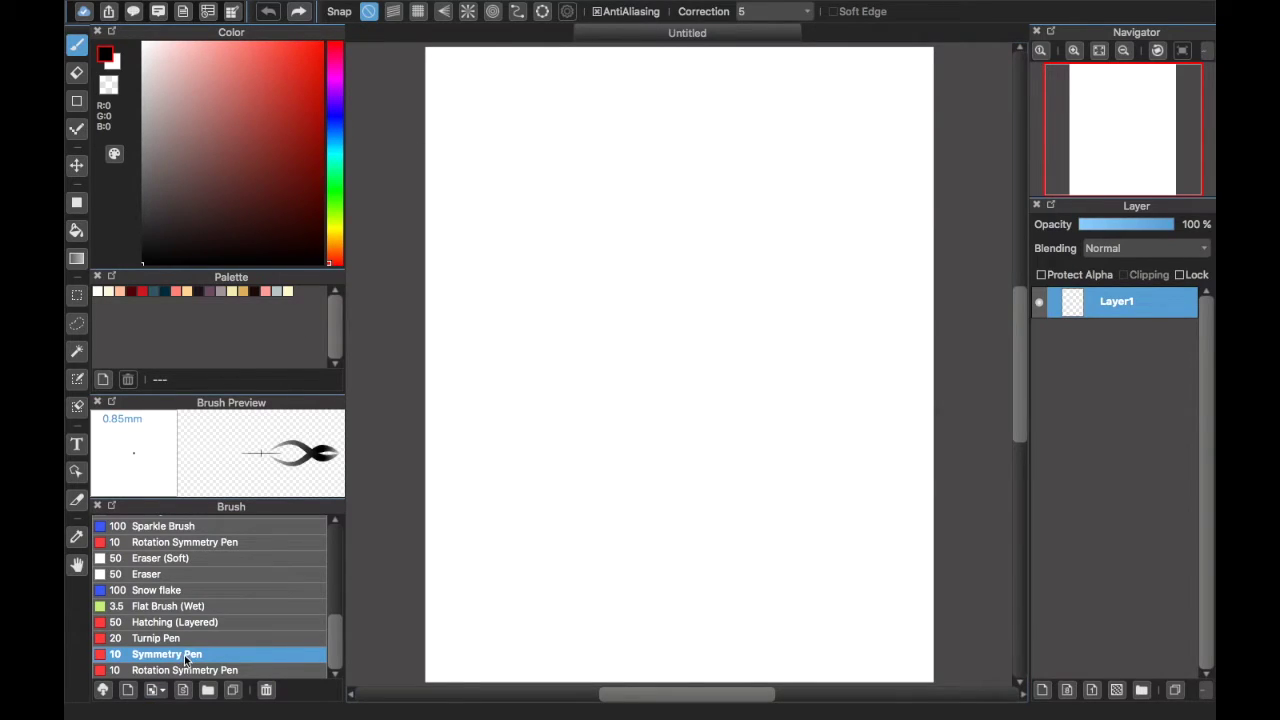
{"action": "double_click", "coordinate": [186, 657]}
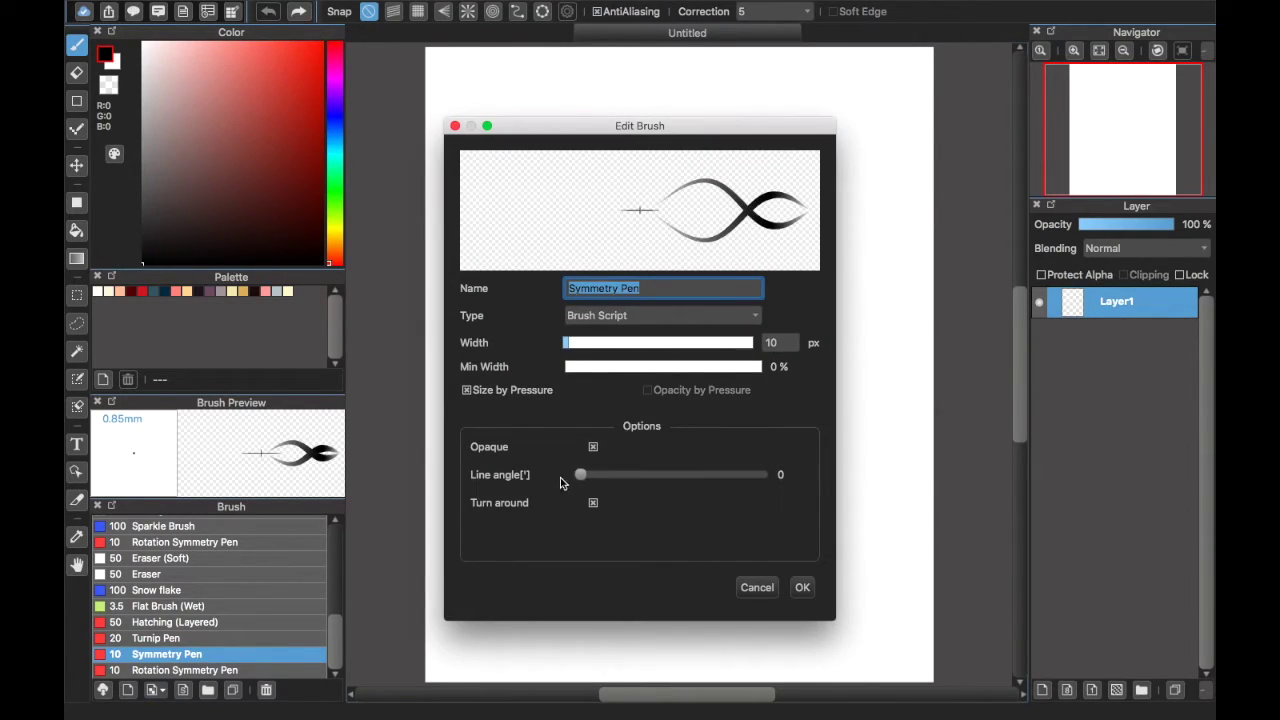
- In Edit Brush, uncheck Turn around, adjust the line angle, keep Opaque checked, and apply
{"action": "left_click", "coordinate": [593, 504]}
{"action": "left_click", "coordinate": [593, 504]}
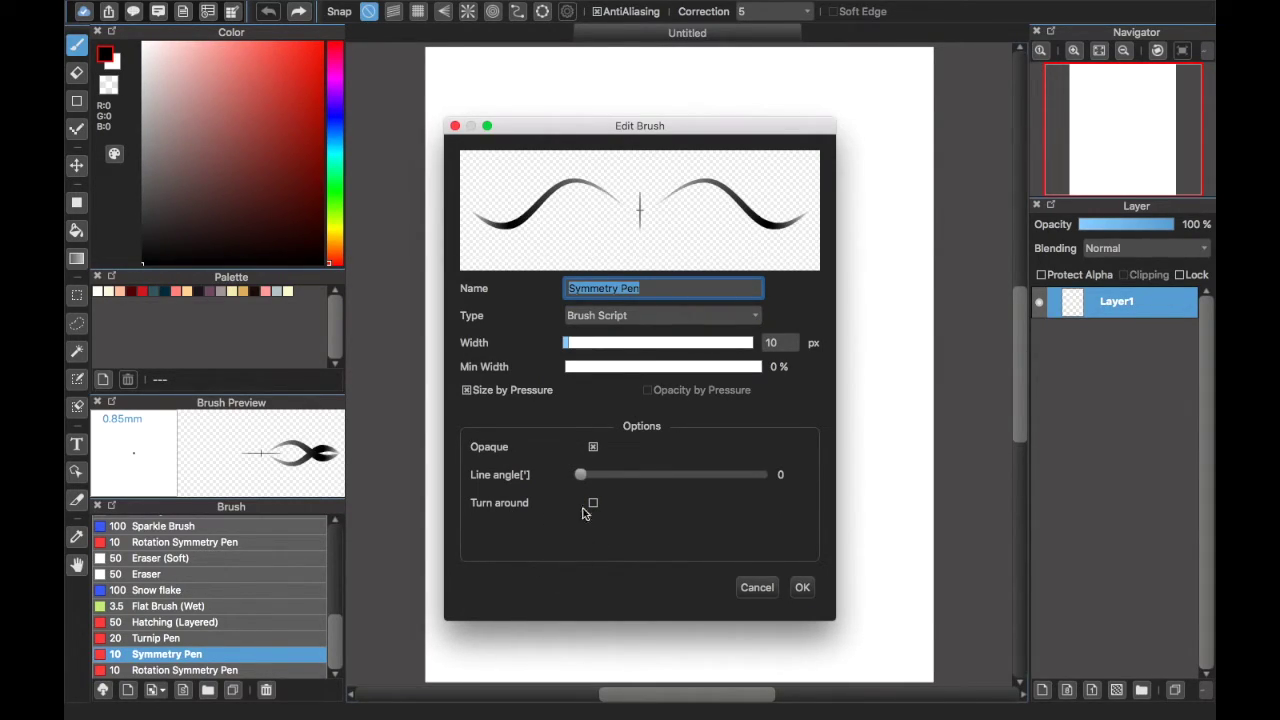
{"action": "mouse_move", "coordinate": [581, 476]}
{"action": "left_mouse_down"}
{"action": "mouse_move", "coordinate": [787, 497]}
{"action": "mouse_move", "coordinate": [653, 477]}
{"action": "mouse_move", "coordinate": [564, 488]}
{"action": "left_mouse_up"}
{"action": "left_click", "coordinate": [592, 449]}
{"action": "left_click", "coordinate": [592, 450]}
{"action": "left_click", "coordinate": [594, 450]}
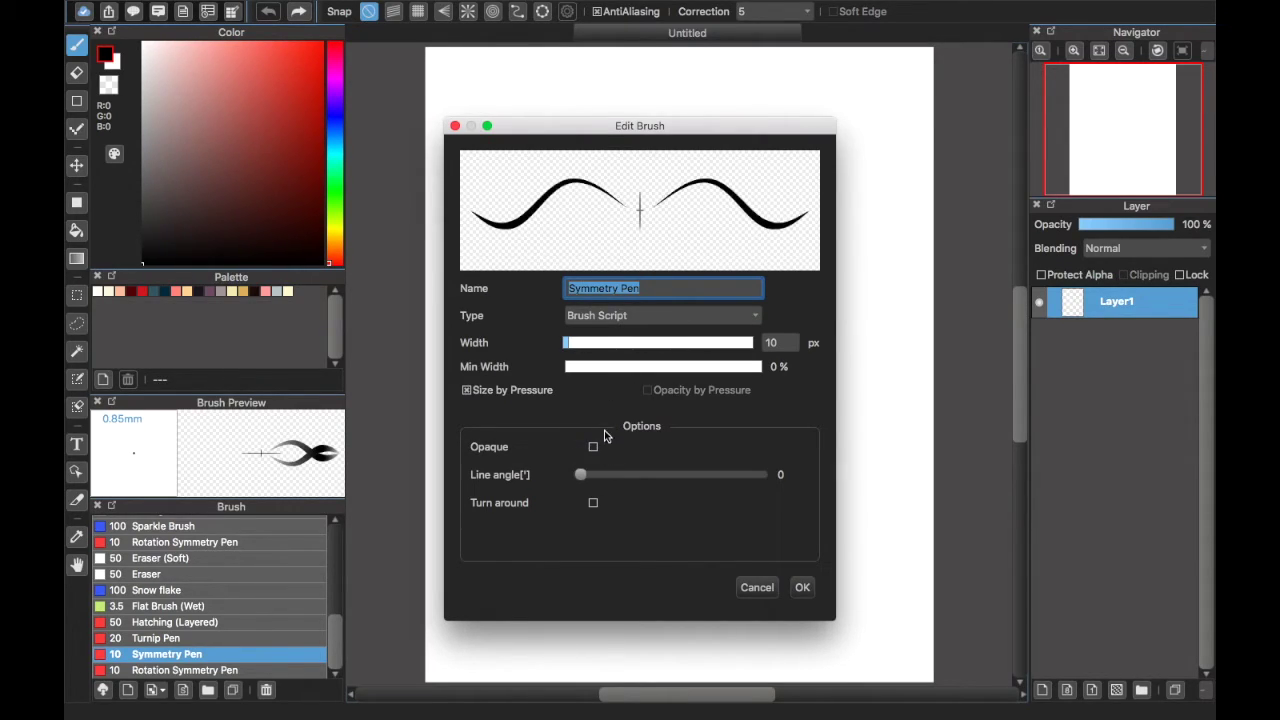
{"action": "left_click", "coordinate": [594, 448]}
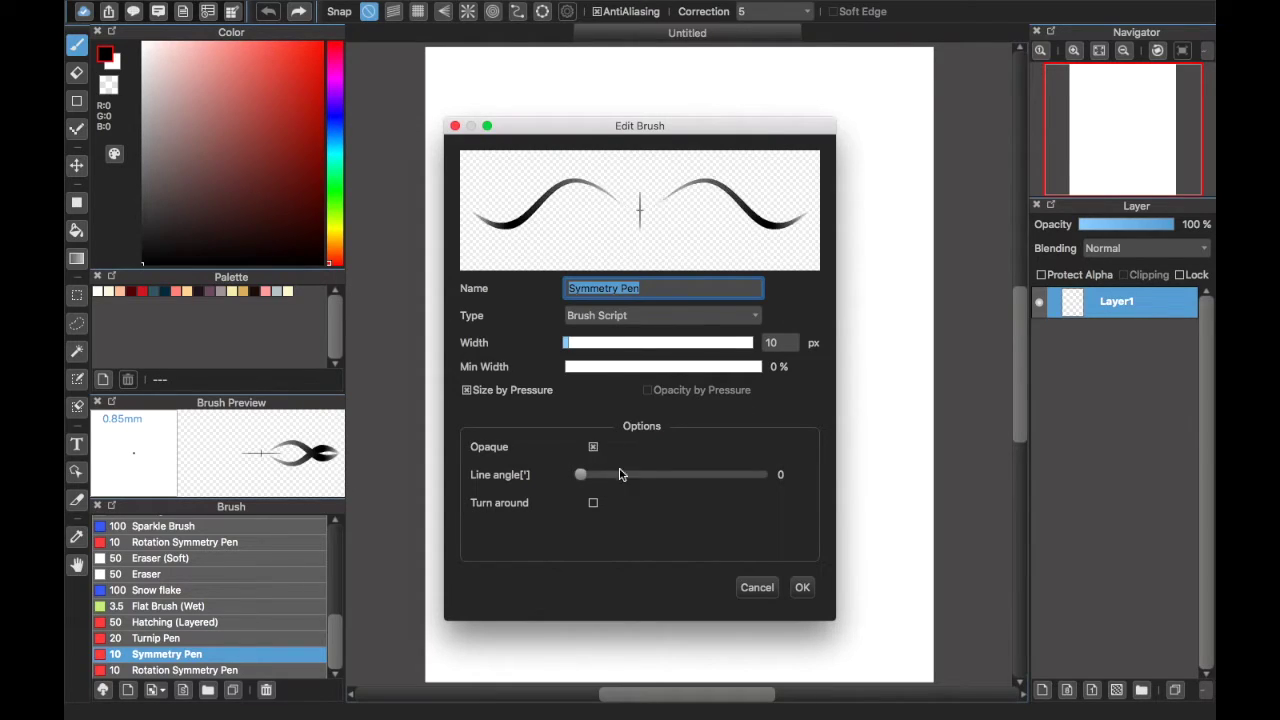
{"action": "left_click", "coordinate": [806, 589]}
{"action": "left_click", "coordinate": [803, 589]}
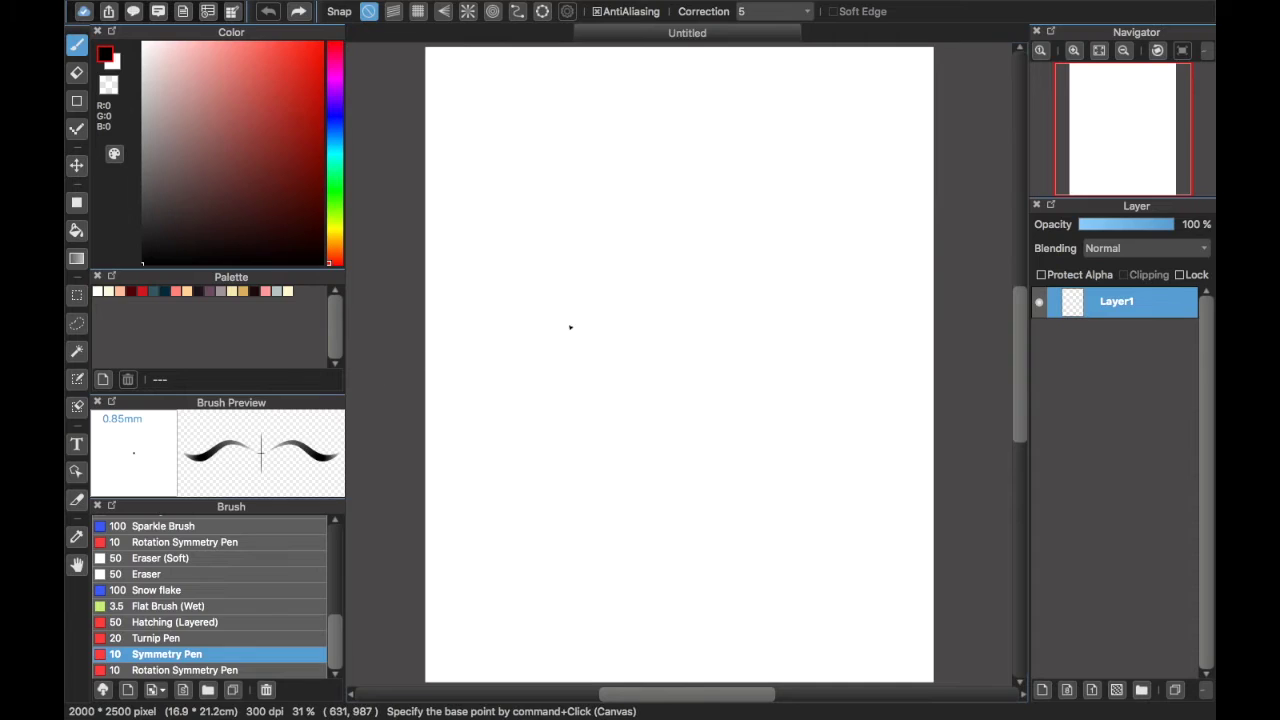
- Fix the symmetry base point near the page top and draw a mirrored U-shaped jaw line
{"action": "left_click", "coordinate": [668, 229], "text": "super"}
{"action": "left_click", "coordinate": [675, 207], "text": "super"}
{"action": "left_click", "coordinate": [675, 219], "text": "super"}
{"action": "mouse_move", "coordinate": [585, 188]}
{"action": "left_mouse_down"}
{"action": "mouse_move", "coordinate": [586, 223]}
{"action": "mouse_move", "coordinate": [629, 294]}
{"action": "mouse_move", "coordinate": [672, 318]}
{"action": "left_mouse_up"}
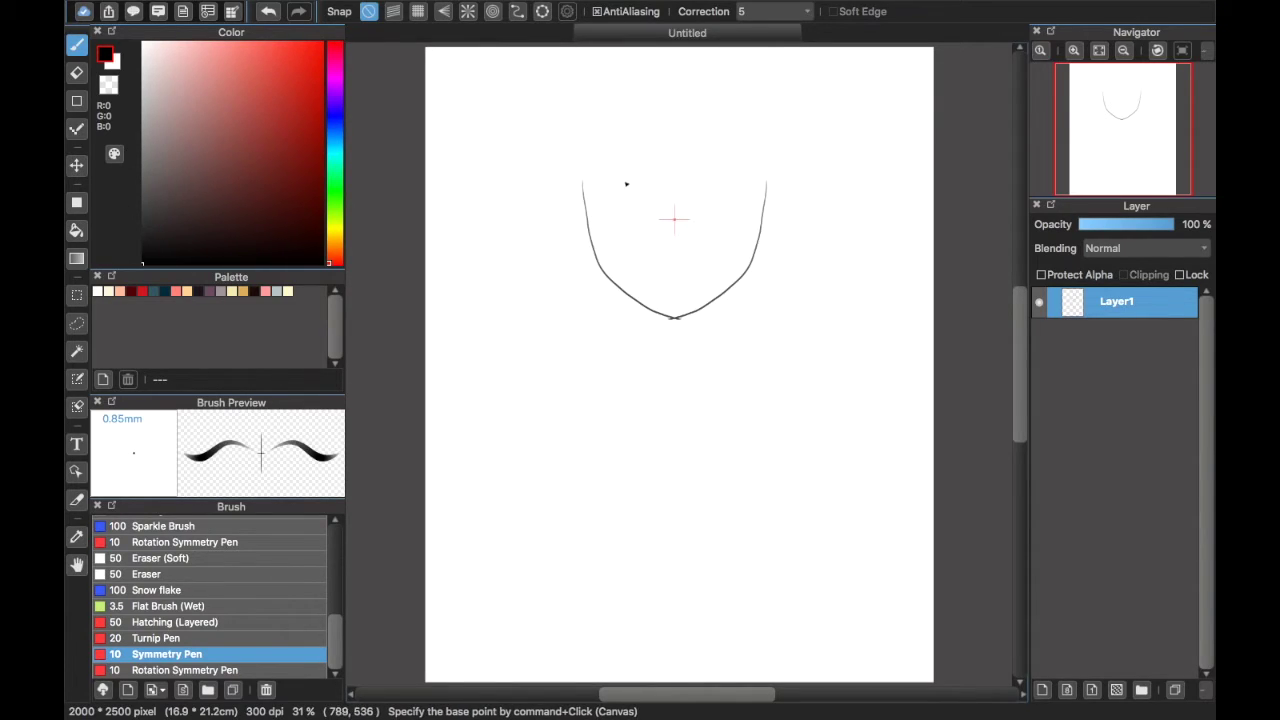
- Draw mirrored upper lash arcs with flicks at their outer ends, redoing the first arc
{"action": "scroll", "coordinate": [618, 186], "scroll_direction": "up", "scroll_amount": 3}
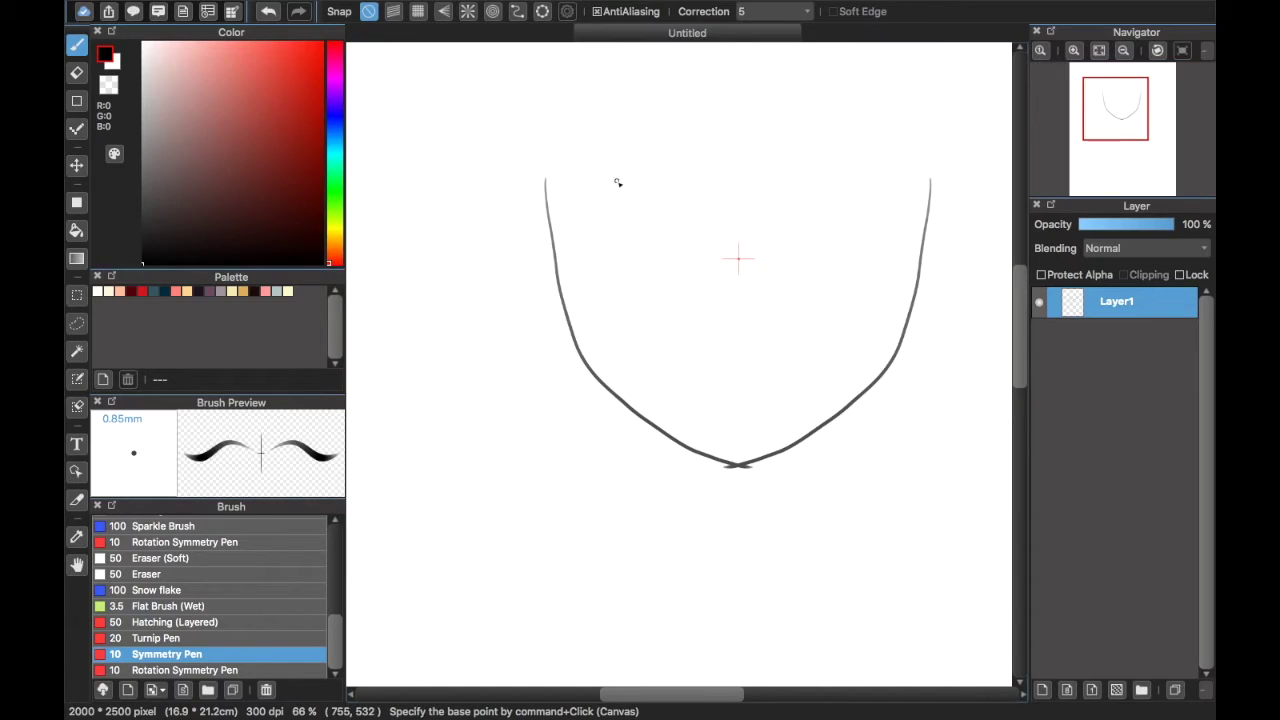
{"action": "left_click_drag", "start_coordinate": [649, 240], "coordinate": [604, 259]}
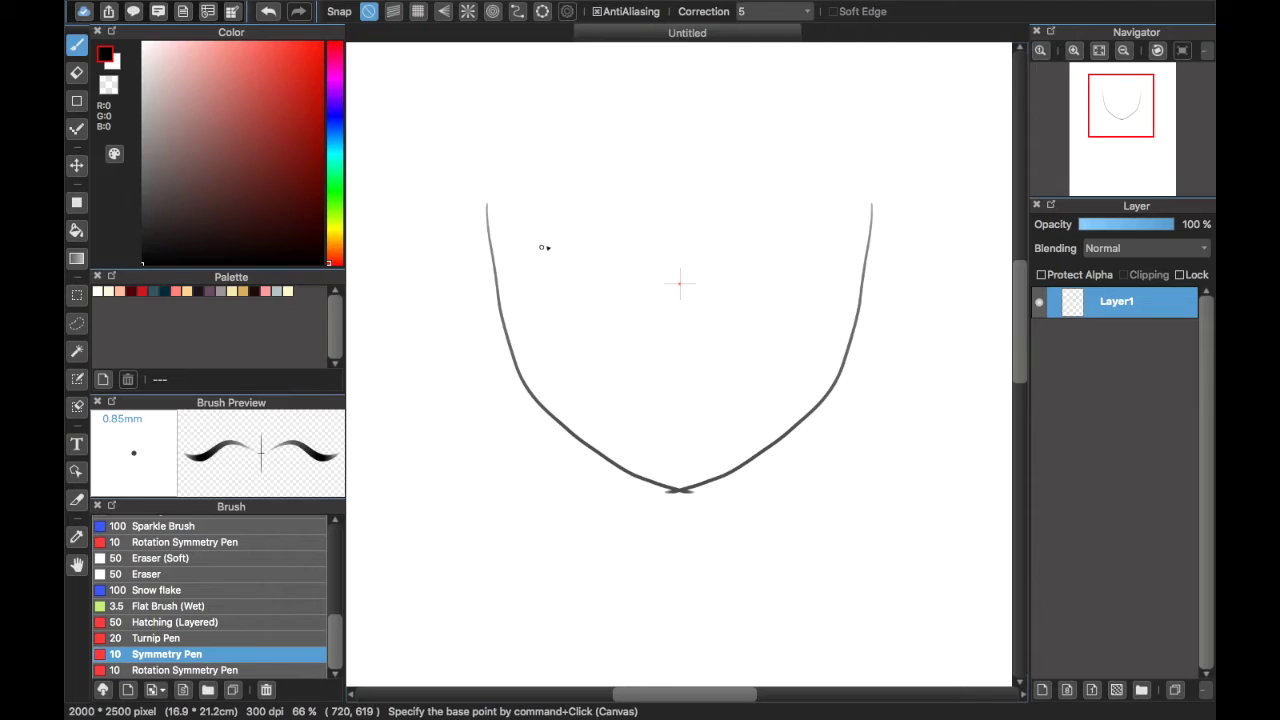
{"action": "left_click_drag", "start_coordinate": [545, 256], "coordinate": [602, 229]}
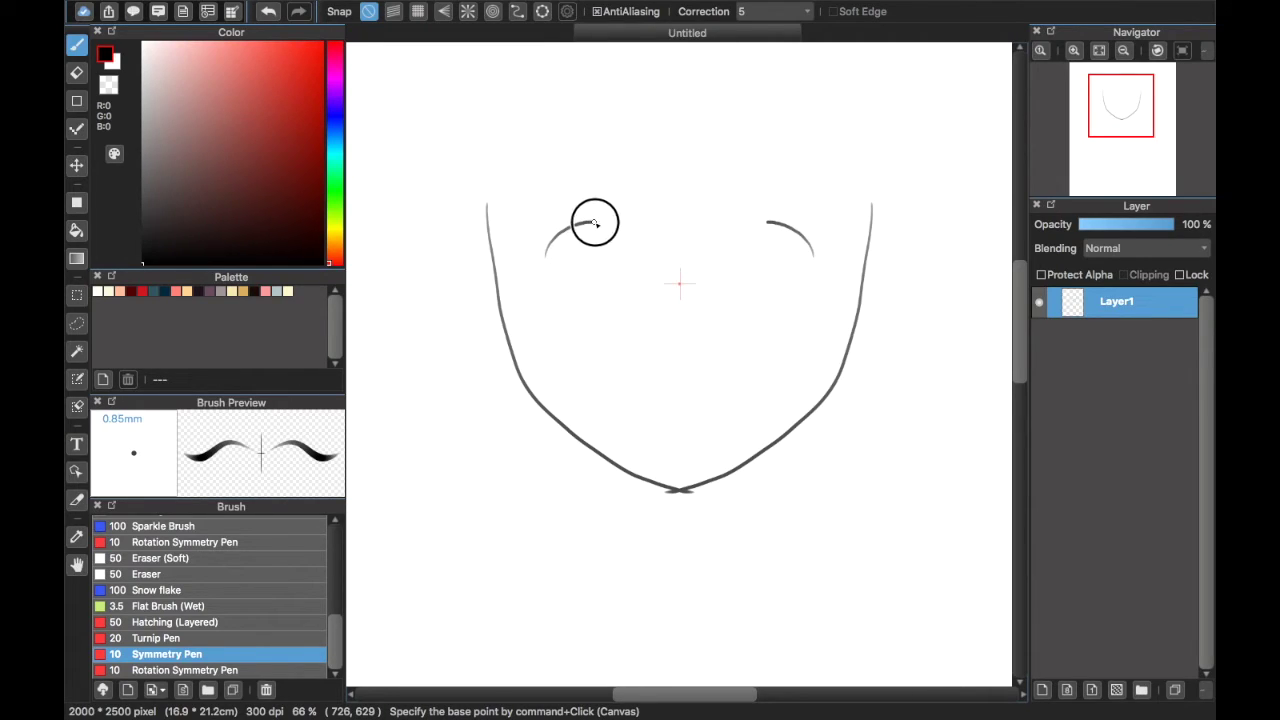
{"action": "key", "text": "ctrl+z"}
{"action": "mouse_move", "coordinate": [606, 242]}
{"action": "left_mouse_down"}
{"action": "mouse_move", "coordinate": [545, 253]}
{"action": "mouse_move", "coordinate": [563, 229]}
{"action": "mouse_move", "coordinate": [591, 226]}
{"action": "mouse_move", "coordinate": [608, 255]}
{"action": "left_mouse_up"}
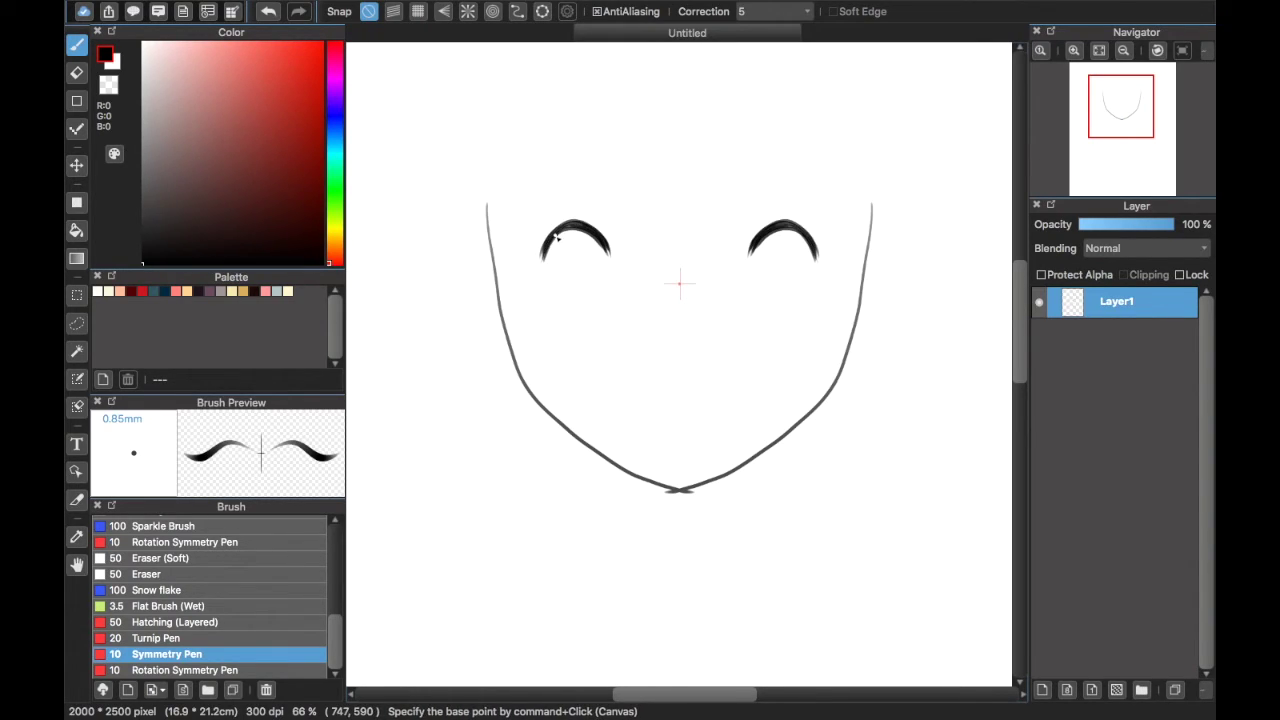
{"action": "mouse_move", "coordinate": [550, 250]}
{"action": "left_mouse_down"}
{"action": "mouse_move", "coordinate": [534, 236]}
{"action": "mouse_move", "coordinate": [553, 219]}
{"action": "left_mouse_up"}
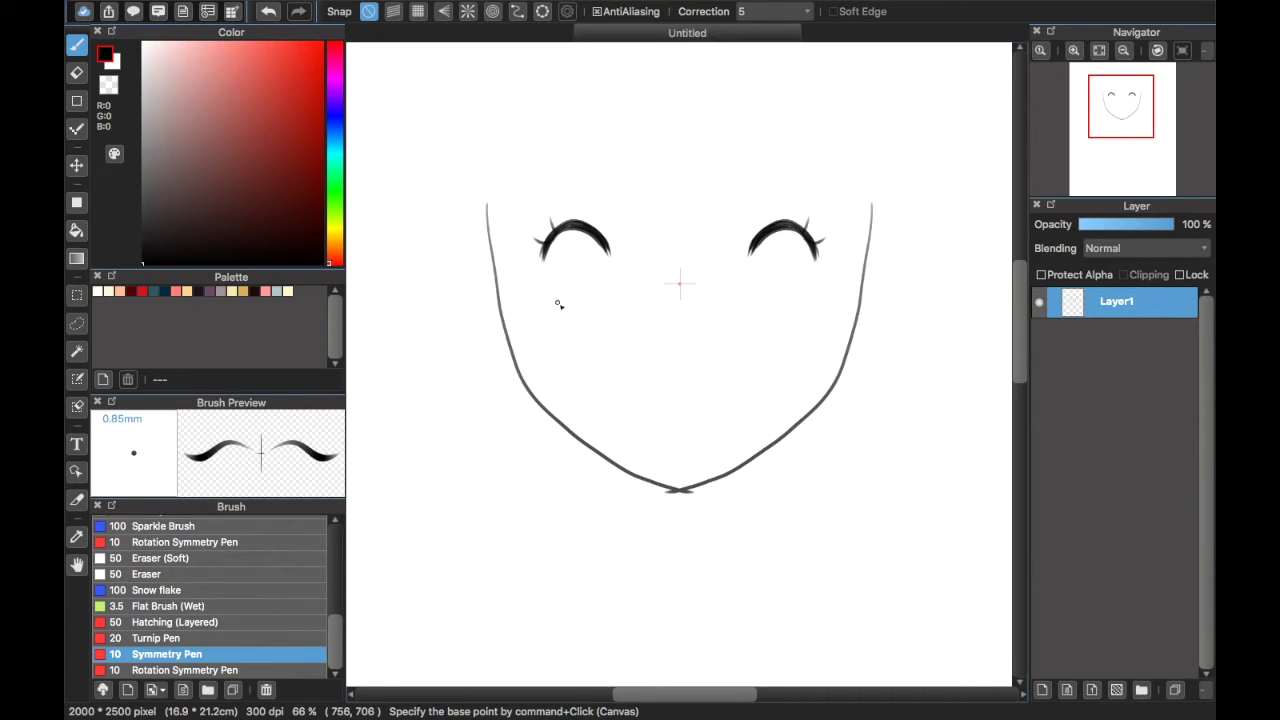
- Add lower lash lines and join them to the upper lashes to outline both eyes
{"action": "mouse_move", "coordinate": [551, 284]}
{"action": "left_mouse_down"}
{"action": "mouse_move", "coordinate": [586, 303]}
{"action": "mouse_move", "coordinate": [565, 311]}
{"action": "left_mouse_up"}
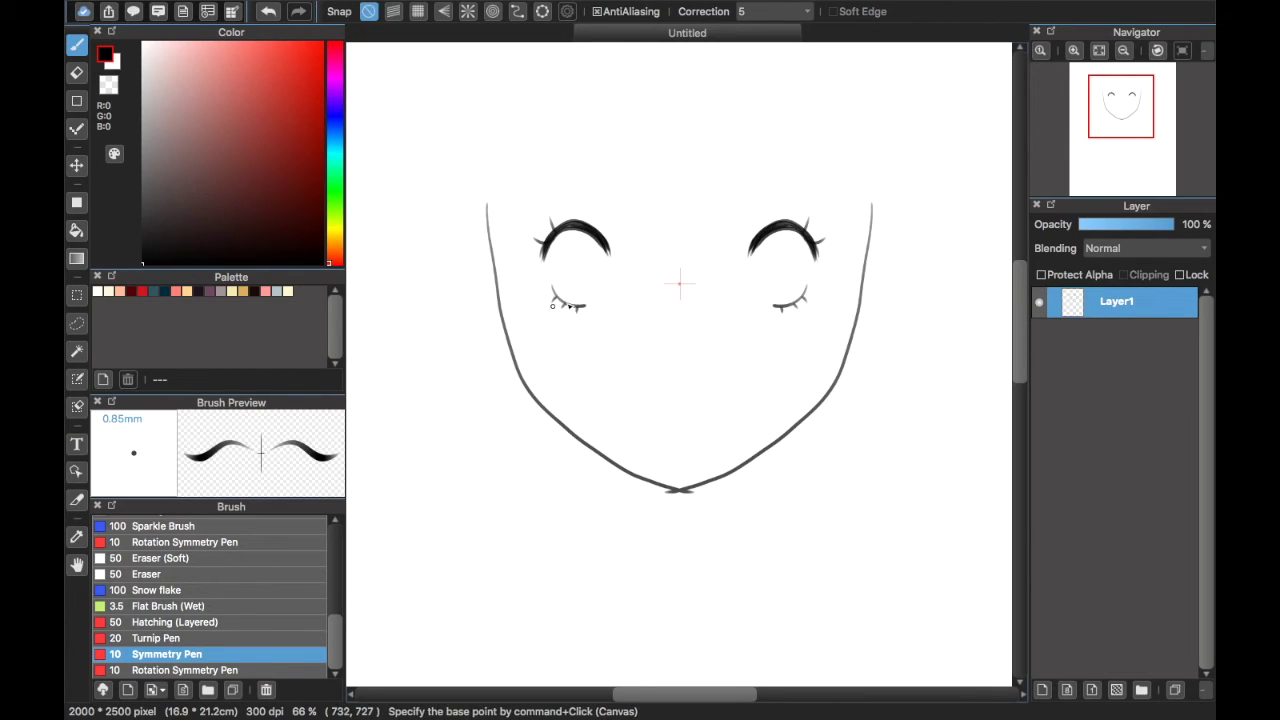
{"action": "left_click_drag", "start_coordinate": [560, 240], "coordinate": [562, 298]}
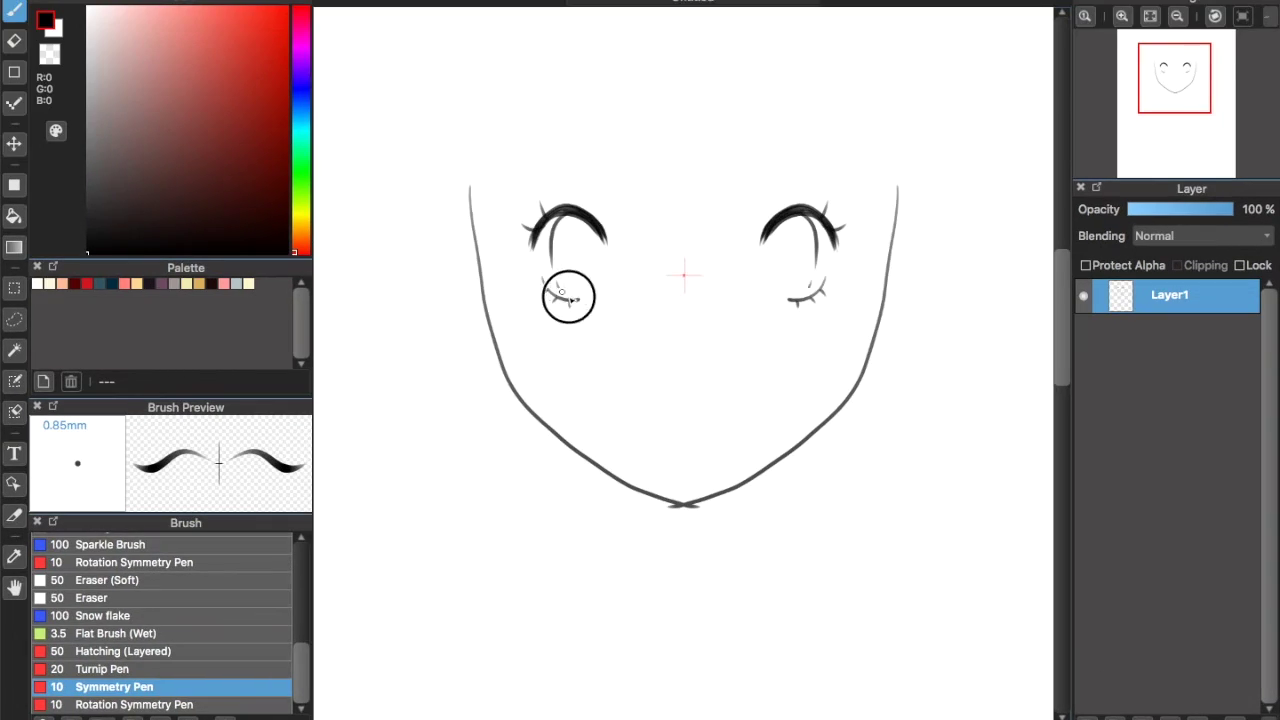
{"action": "left_click_drag", "start_coordinate": [574, 245], "coordinate": [574, 268]}
- Add pupils, creases above the lashes, and a pair of eyebrows
{"action": "left_click_drag", "start_coordinate": [546, 207], "coordinate": [590, 203]}
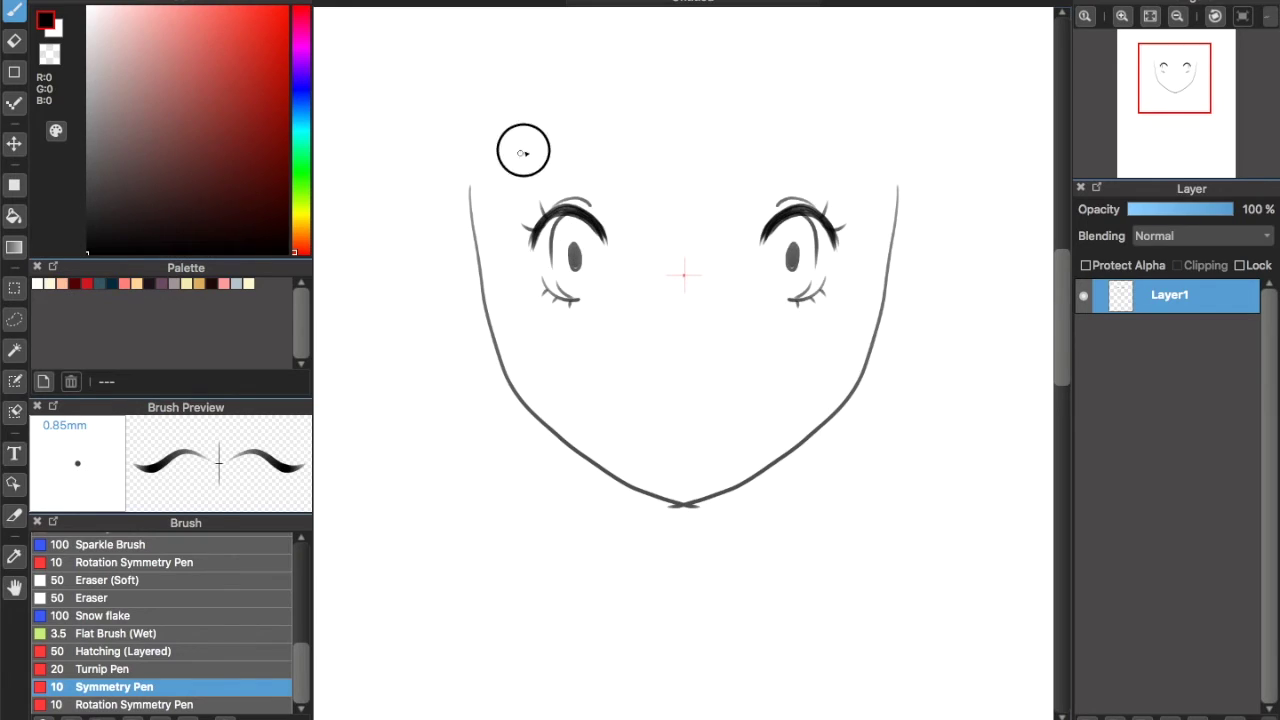
{"action": "left_click_drag", "start_coordinate": [520, 155], "coordinate": [598, 152]}
{"action": "left_click_drag", "start_coordinate": [556, 146], "coordinate": [579, 156]}
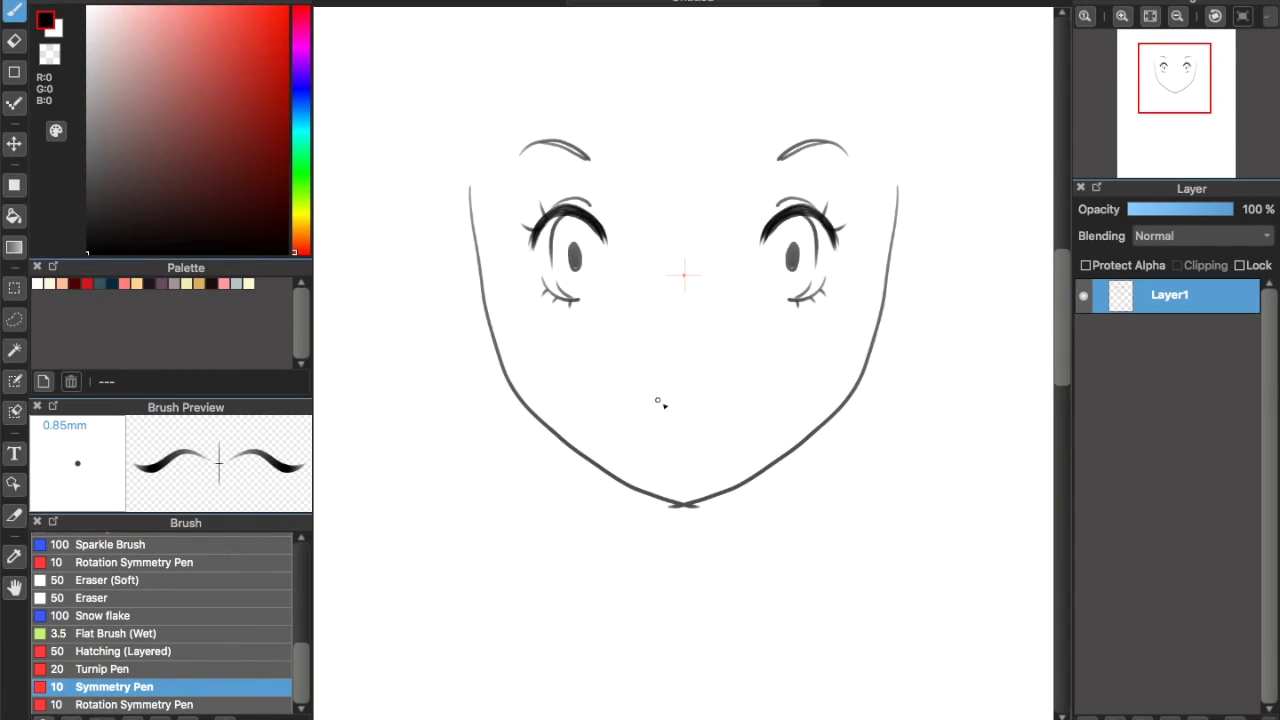
{"action": "scroll", "coordinate": [669, 398], "scroll_direction": "down", "scroll_amount": 1}
{"action": "scroll", "coordinate": [657, 353], "scroll_direction": "down", "scroll_amount": 1}
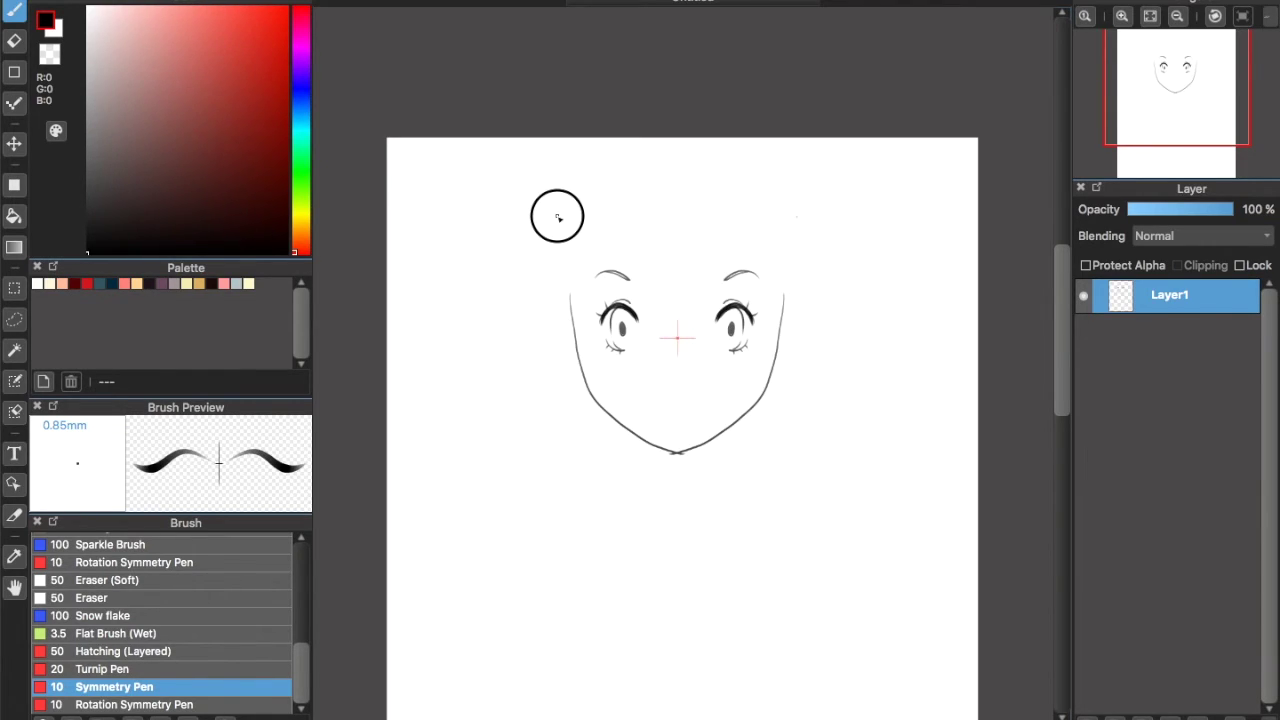
- Replace the first wavy strand with mirrored bangs and the top curve of the hair
{"action": "mouse_move", "coordinate": [557, 217]}
{"action": "left_mouse_down"}
{"action": "mouse_move", "coordinate": [557, 206]}
{"action": "mouse_move", "coordinate": [523, 214]}
{"action": "mouse_move", "coordinate": [494, 294]}
{"action": "mouse_move", "coordinate": [463, 460]}
{"action": "mouse_move", "coordinate": [480, 531]}
{"action": "mouse_move", "coordinate": [543, 409]}
{"action": "mouse_move", "coordinate": [563, 303]}
{"action": "left_mouse_up"}
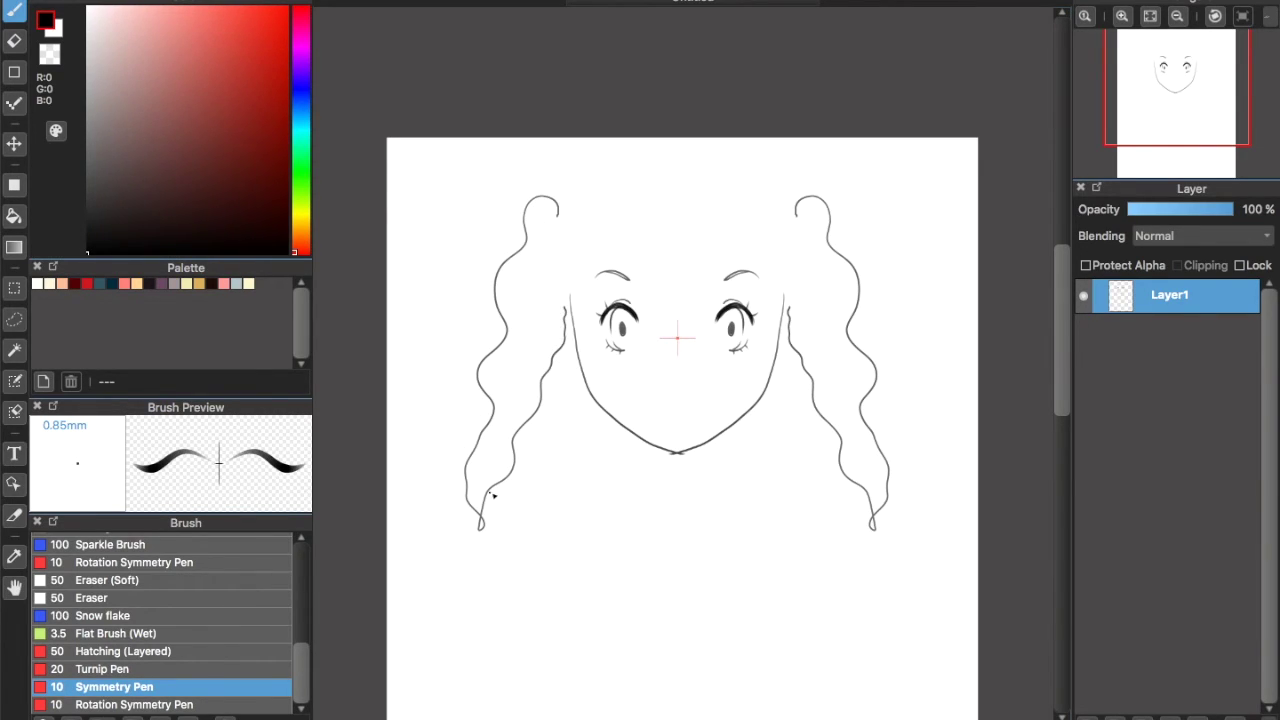
{"action": "key", "text": "ctrl+z"}
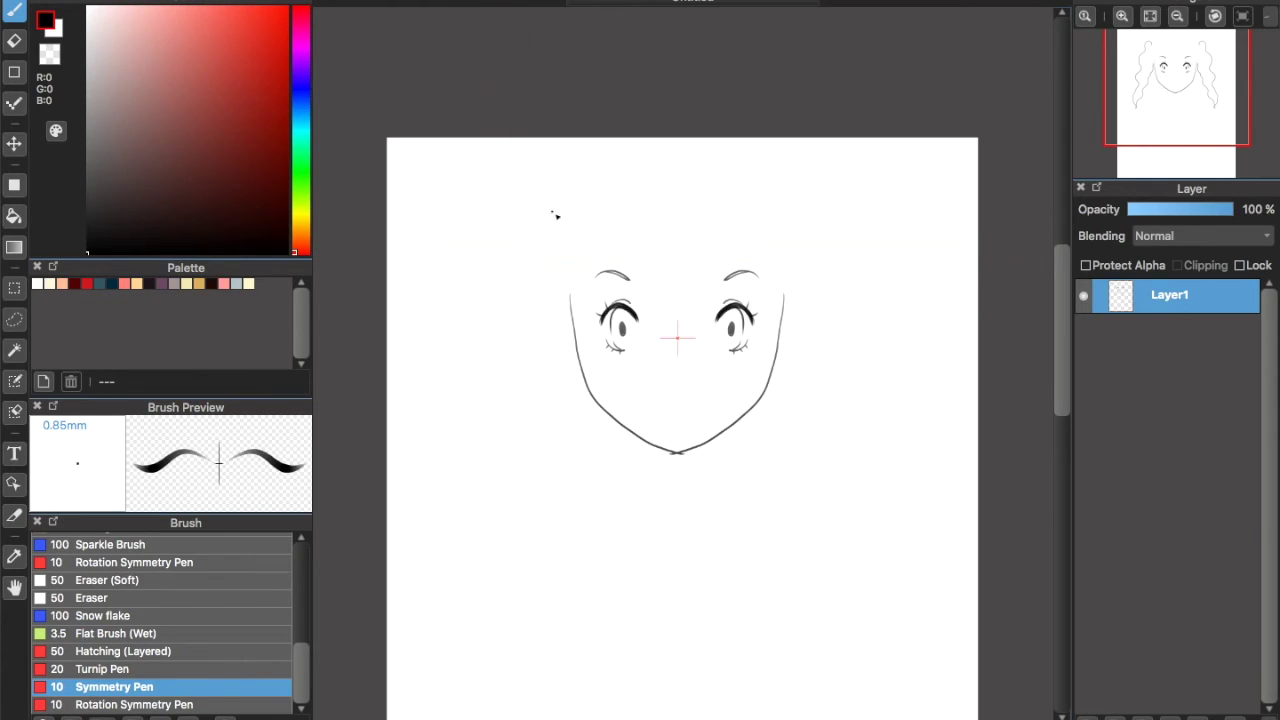
{"action": "mouse_move", "coordinate": [578, 208]}
{"action": "left_mouse_down"}
{"action": "mouse_move", "coordinate": [572, 322]}
{"action": "mouse_move", "coordinate": [634, 232]}
{"action": "mouse_move", "coordinate": [677, 315]}
{"action": "left_mouse_up"}
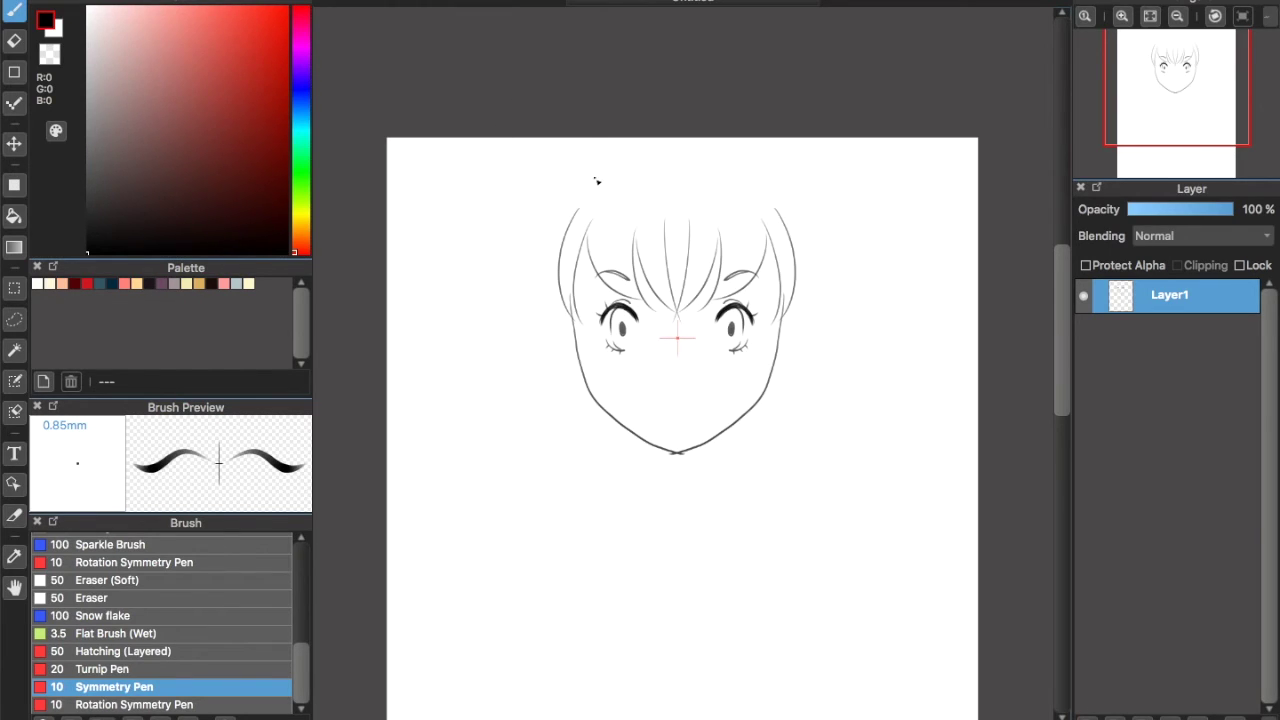
{"action": "mouse_move", "coordinate": [596, 172]}
{"action": "left_mouse_down"}
{"action": "mouse_move", "coordinate": [577, 157]}
{"action": "mouse_move", "coordinate": [443, 271]}
{"action": "mouse_move", "coordinate": [509, 429]}
{"action": "mouse_move", "coordinate": [517, 525]}
{"action": "left_mouse_up"}
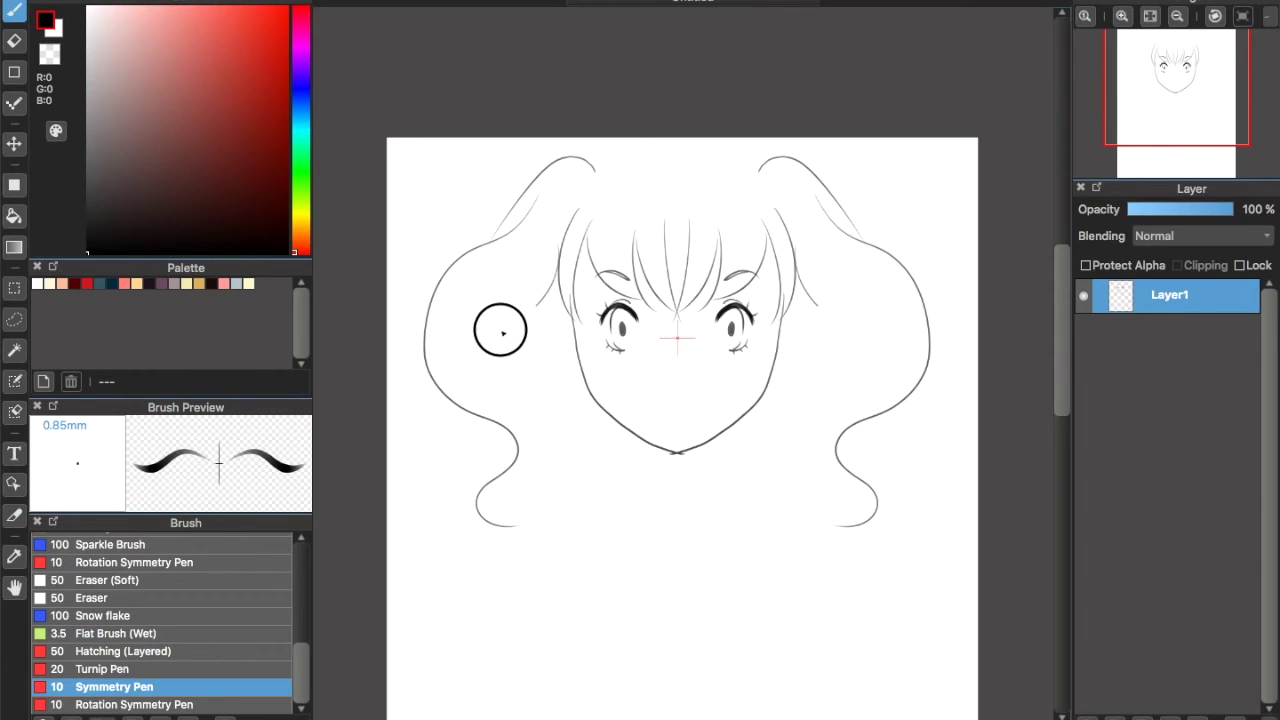
- Draw long wavy side locks with inner curls, extended lower curls and short end strands
{"action": "mouse_move", "coordinate": [503, 331]}
{"action": "left_mouse_down"}
{"action": "mouse_move", "coordinate": [503, 389]}
{"action": "mouse_move", "coordinate": [558, 434]}
{"action": "mouse_move", "coordinate": [485, 500]}
{"action": "mouse_move", "coordinate": [521, 524]}
{"action": "left_mouse_up"}
{"action": "left_click_drag", "start_coordinate": [533, 482], "coordinate": [580, 493]}
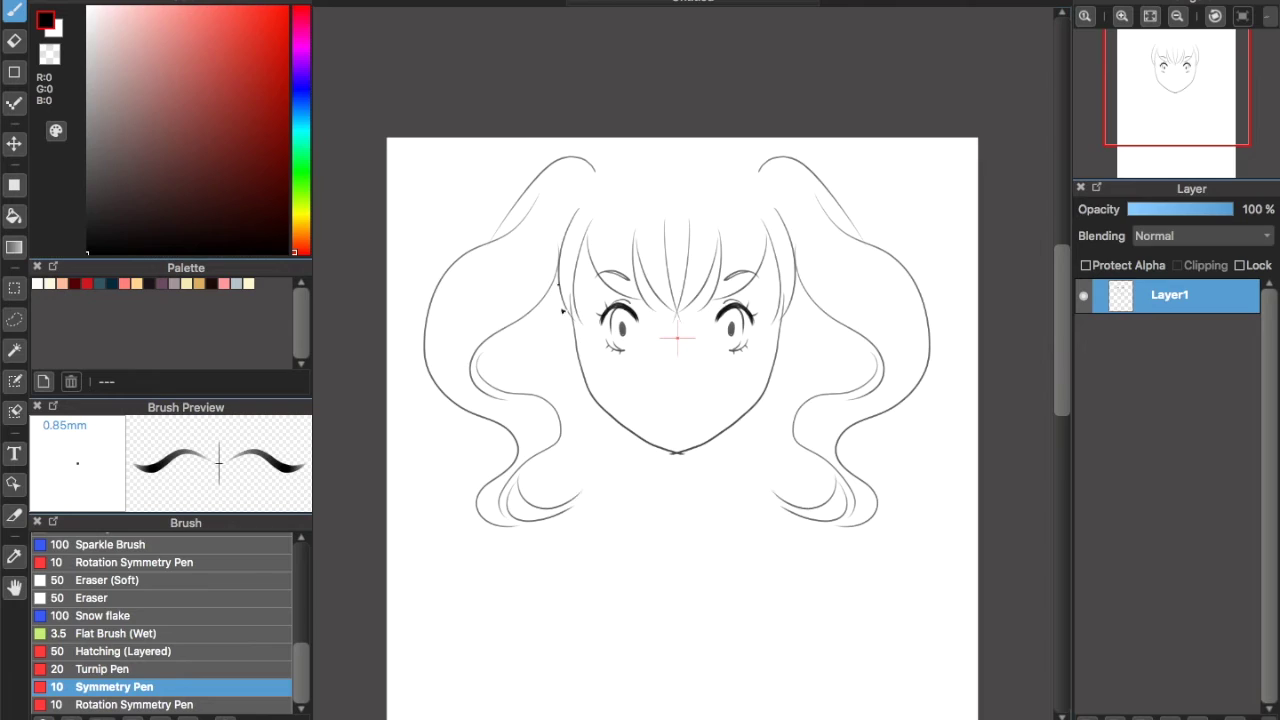
{"action": "mouse_move", "coordinate": [528, 306]}
{"action": "left_mouse_down"}
{"action": "mouse_move", "coordinate": [548, 378]}
{"action": "mouse_move", "coordinate": [528, 386]}
{"action": "left_mouse_up"}
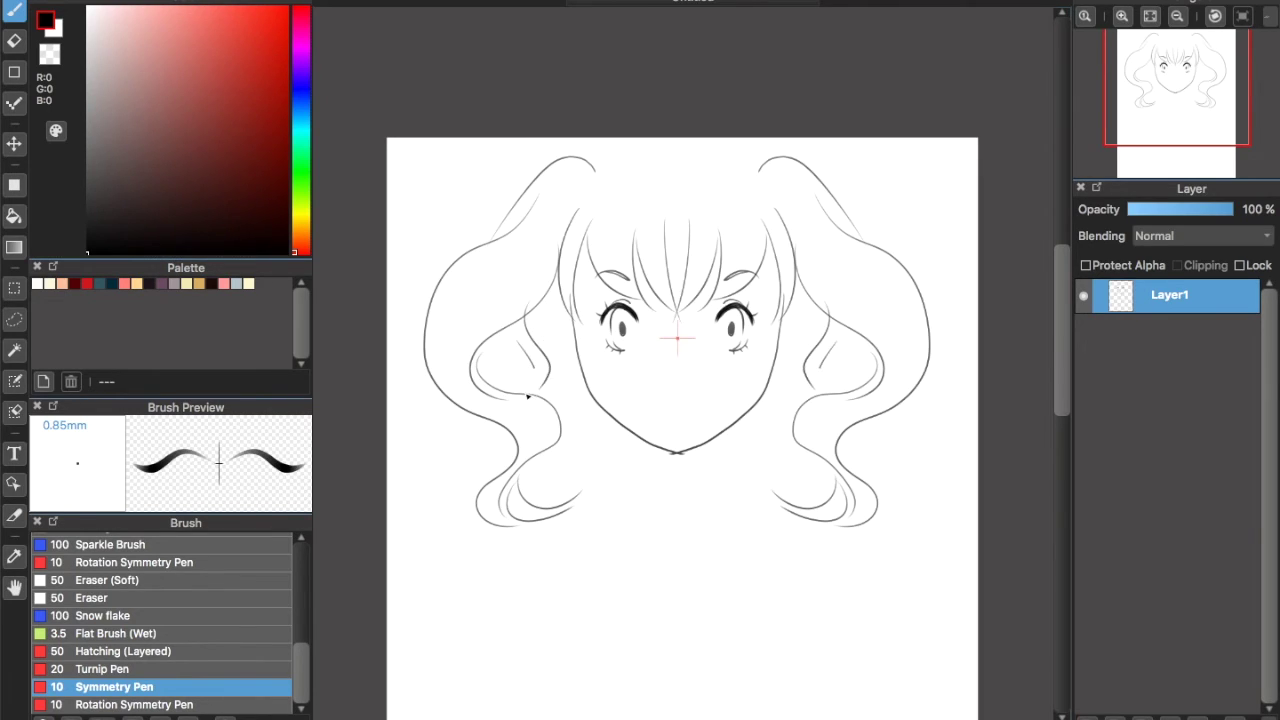
{"action": "mouse_move", "coordinate": [497, 432]}
{"action": "left_mouse_down"}
{"action": "mouse_move", "coordinate": [434, 523]}
{"action": "mouse_move", "coordinate": [480, 543]}
{"action": "mouse_move", "coordinate": [514, 538]}
{"action": "mouse_move", "coordinate": [540, 587]}
{"action": "left_mouse_up"}
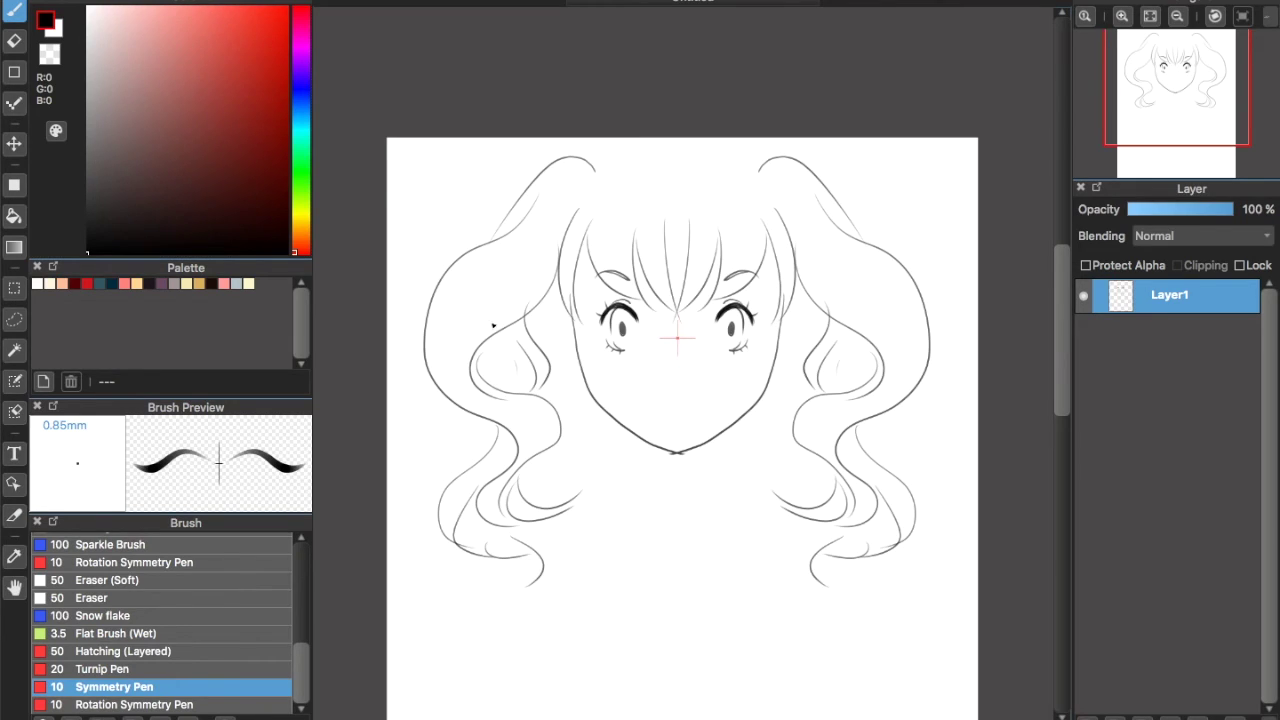
{"action": "left_click_drag", "start_coordinate": [571, 531], "coordinate": [571, 283]}
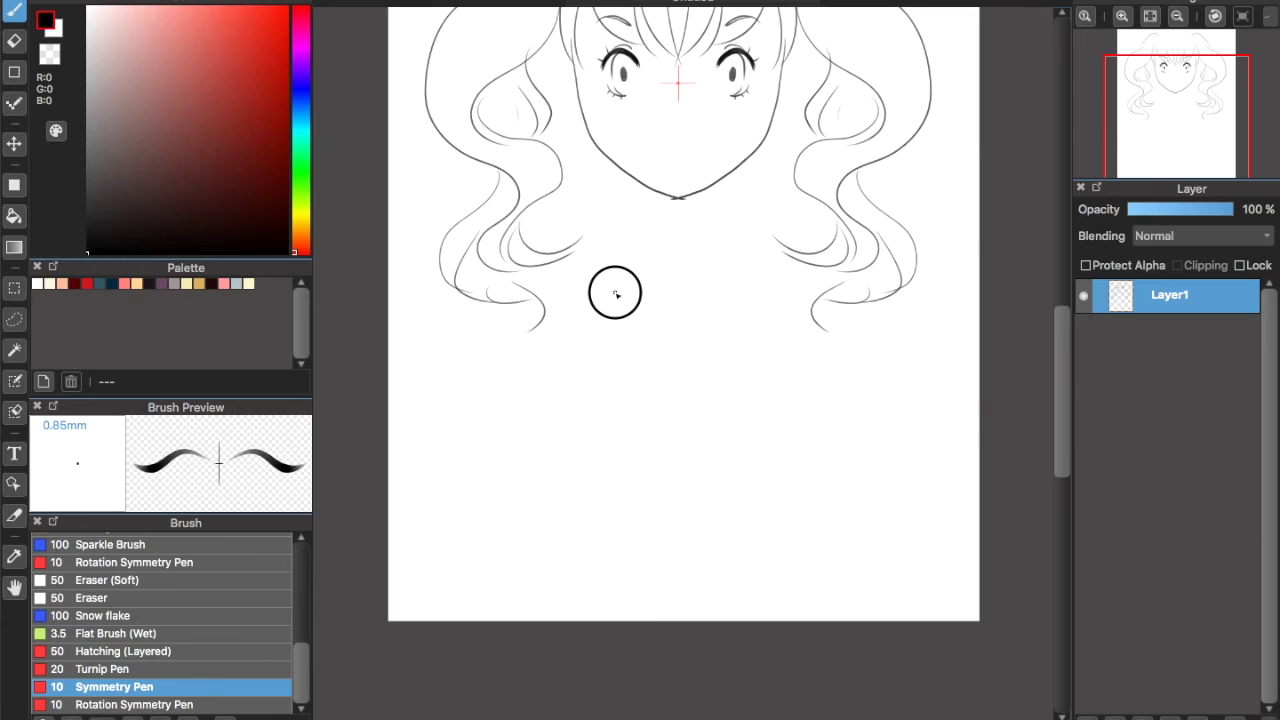
- Draw two small mirrored heads with facial arcs below the hair, removing a stray stroke first
{"action": "left_click_drag", "start_coordinate": [616, 294], "coordinate": [622, 300]}
{"action": "key", "text": "ctrl+z"}
{"action": "scroll", "coordinate": [632, 337], "scroll_direction": "up", "scroll_amount": 1}
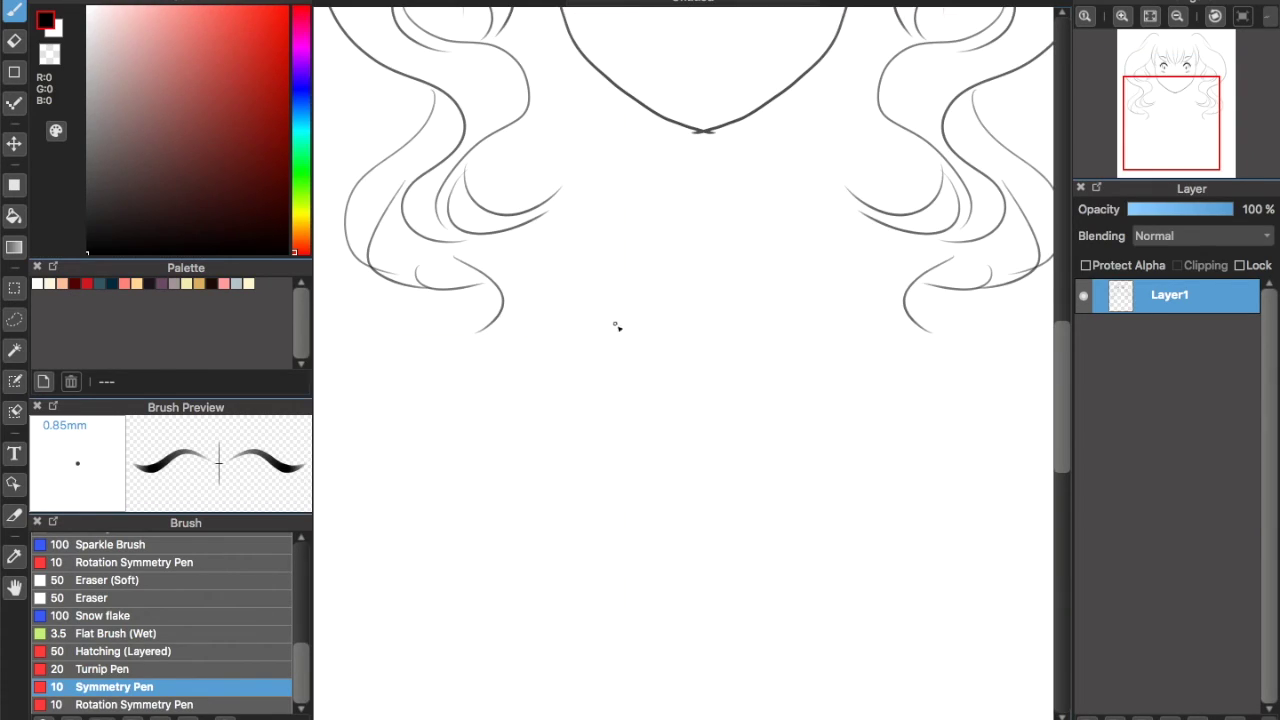
{"action": "mouse_move", "coordinate": [617, 300]}
{"action": "left_mouse_down"}
{"action": "mouse_move", "coordinate": [645, 376]}
{"action": "mouse_move", "coordinate": [612, 401]}
{"action": "left_mouse_up"}
{"action": "mouse_move", "coordinate": [640, 340]}
{"action": "left_mouse_down"}
{"action": "mouse_move", "coordinate": [631, 362]}
{"action": "mouse_move", "coordinate": [604, 361]}
{"action": "mouse_move", "coordinate": [623, 378]}
{"action": "left_mouse_up"}
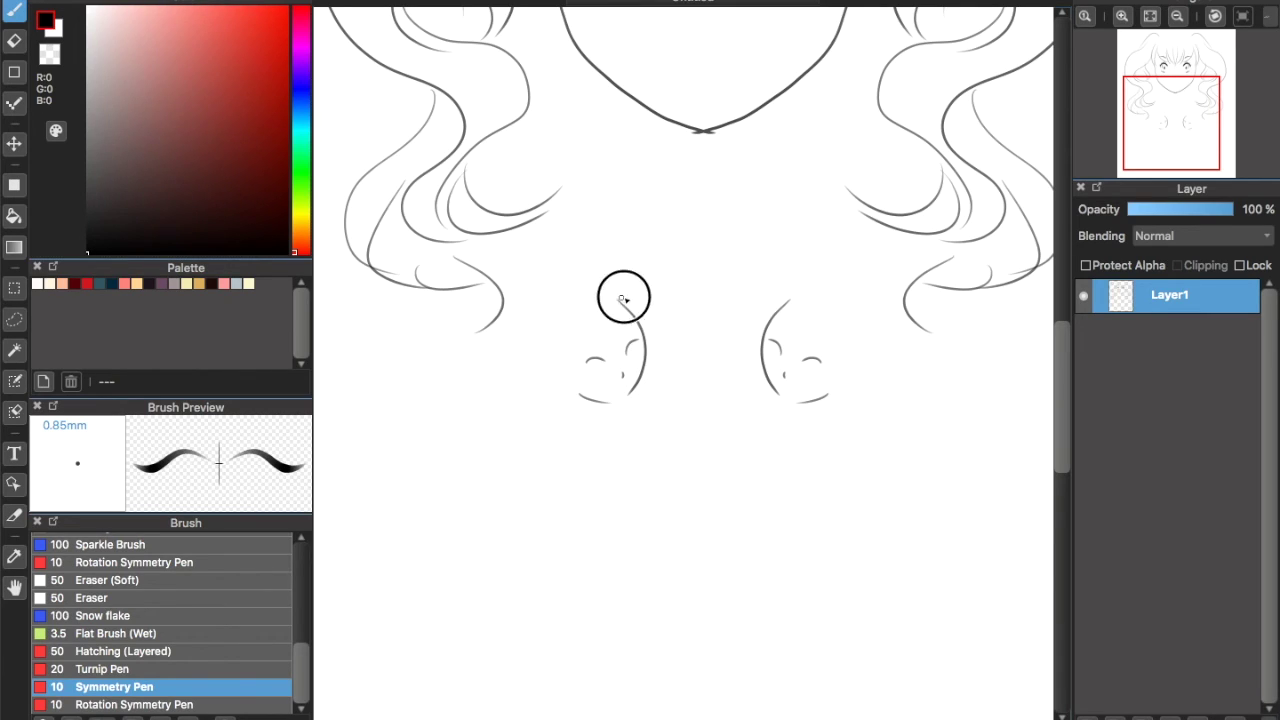
{"action": "mouse_move", "coordinate": [622, 298]}
{"action": "left_mouse_down"}
{"action": "mouse_move", "coordinate": [656, 328]}
{"action": "mouse_move", "coordinate": [650, 344]}
{"action": "mouse_move", "coordinate": [560, 415]}
{"action": "left_mouse_up"}
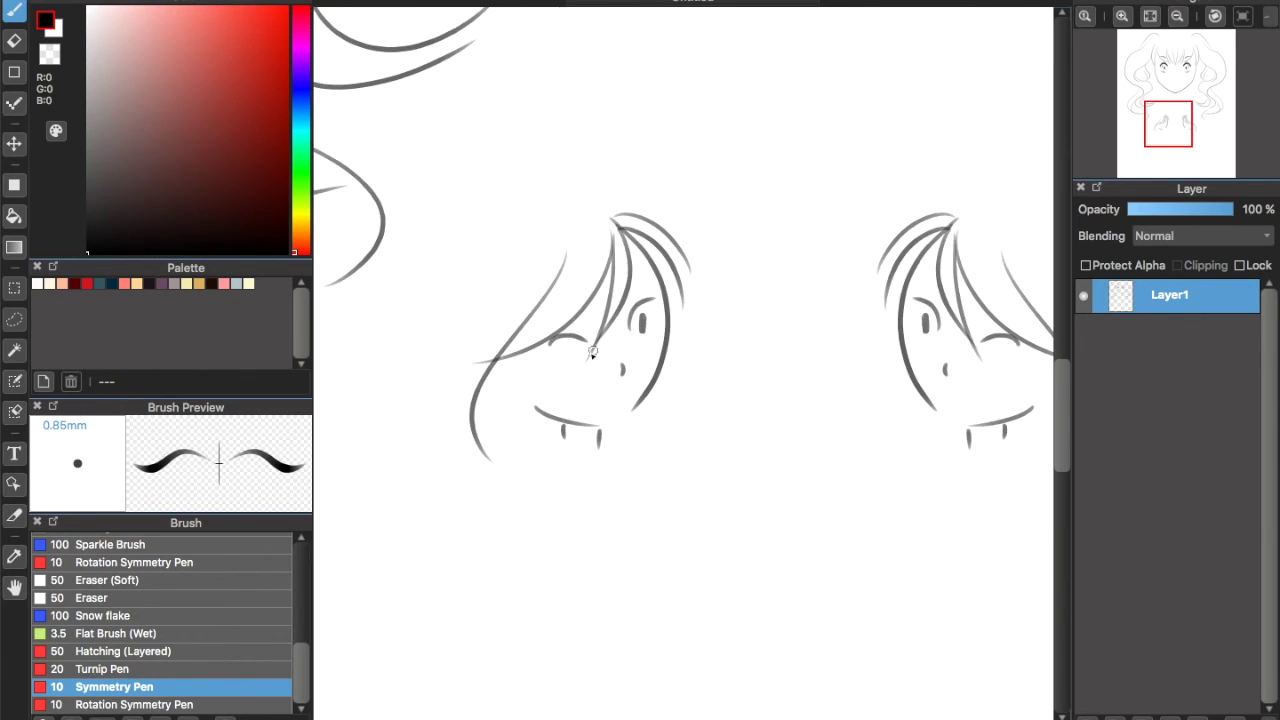
- Give both small girls hair, arms with joined hands, and flowing dresses
{"action": "left_click_drag", "start_coordinate": [571, 263], "coordinate": [500, 420]}
{"action": "mouse_move", "coordinate": [676, 355]}
{"action": "left_mouse_down"}
{"action": "mouse_move", "coordinate": [665, 400]}
{"action": "mouse_move", "coordinate": [620, 415]}
{"action": "mouse_move", "coordinate": [508, 528]}
{"action": "left_mouse_up"}
{"action": "mouse_move", "coordinate": [560, 455]}
{"action": "left_mouse_down"}
{"action": "mouse_move", "coordinate": [402, 615]}
{"action": "mouse_move", "coordinate": [600, 694]}
{"action": "left_mouse_up"}
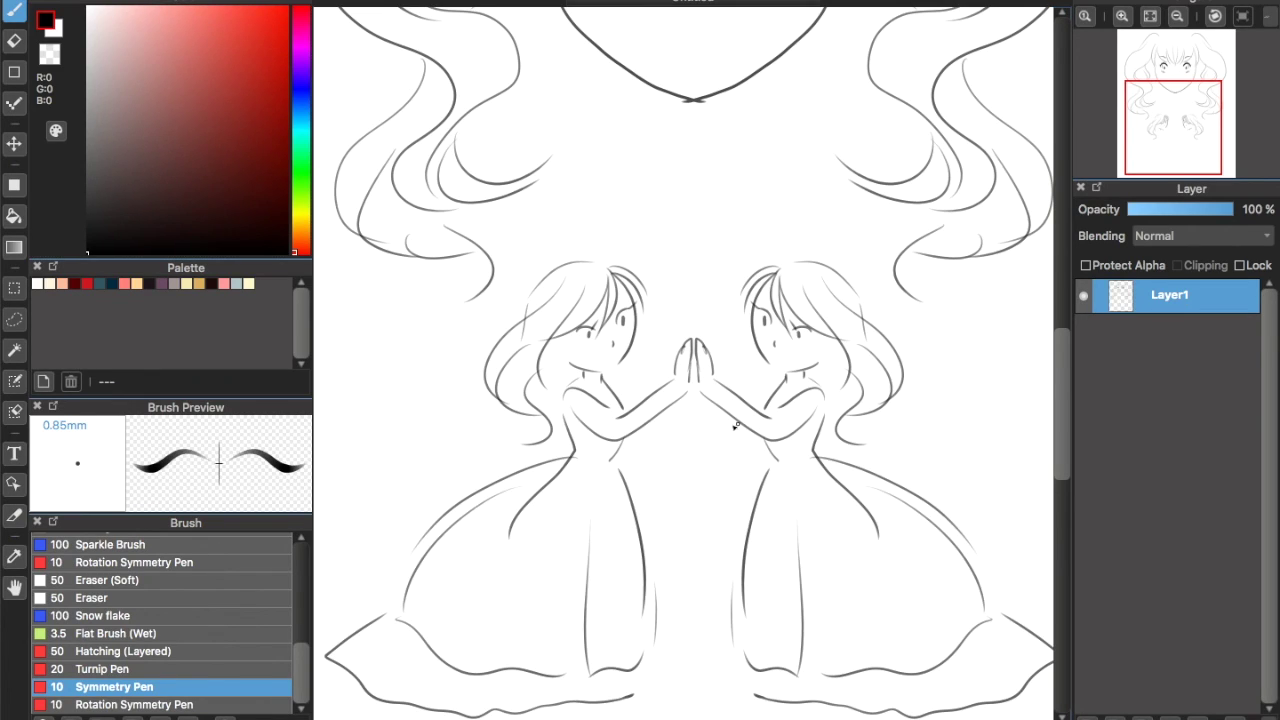
{"action": "scroll", "coordinate": [719, 436], "scroll_direction": "down", "scroll_amount": 3}
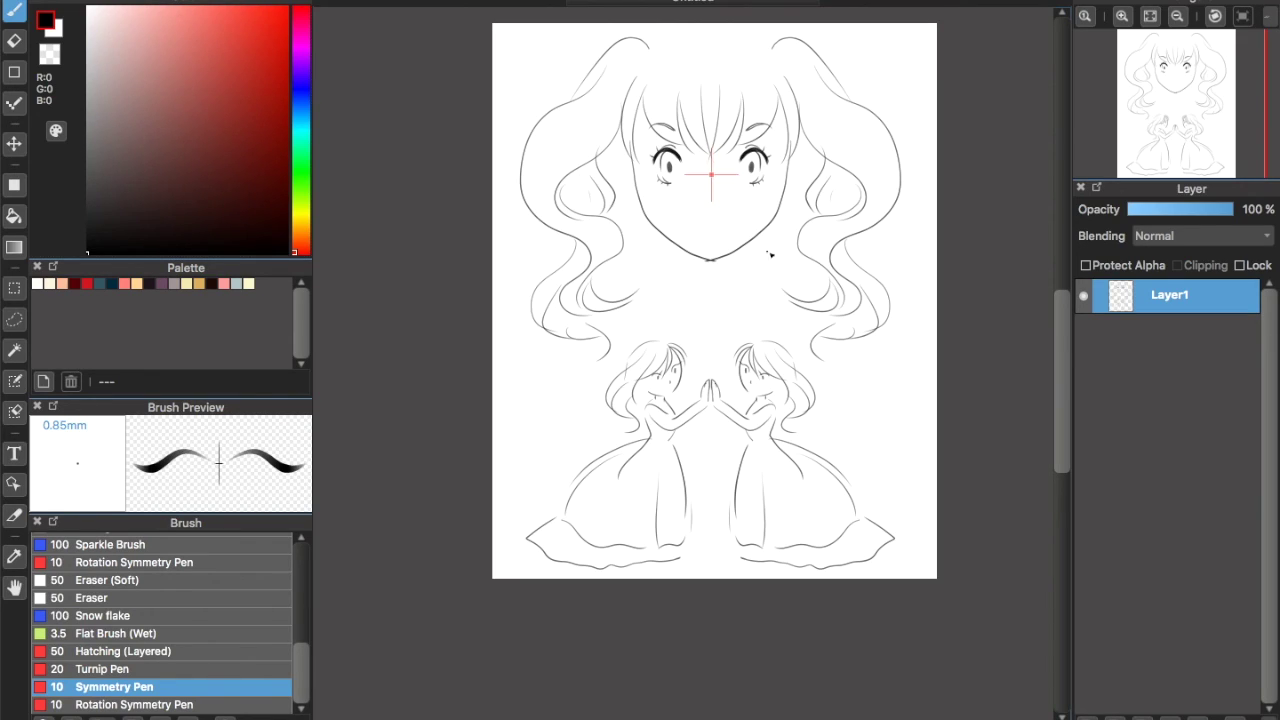
{"action": "scroll", "coordinate": [718, 180], "scroll_direction": "up", "scroll_amount": 2}
{"action": "scroll", "coordinate": [706, 195], "scroll_direction": "down", "scroll_amount": 2}
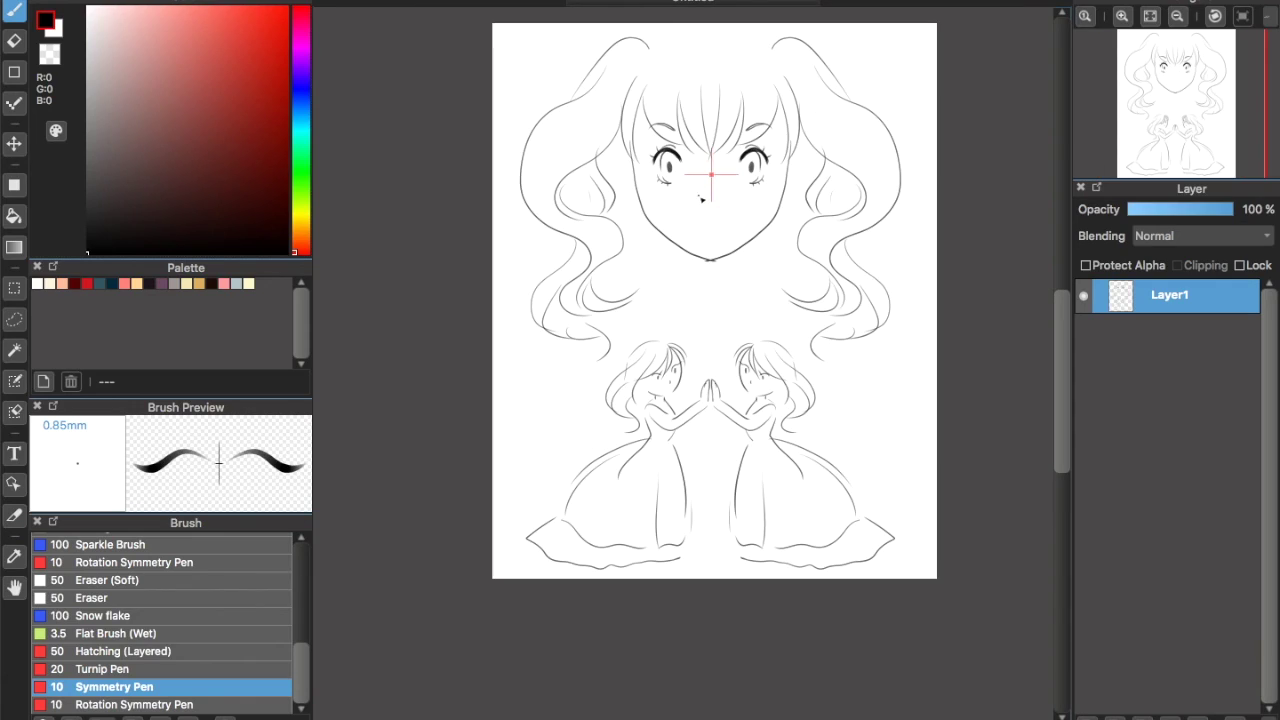